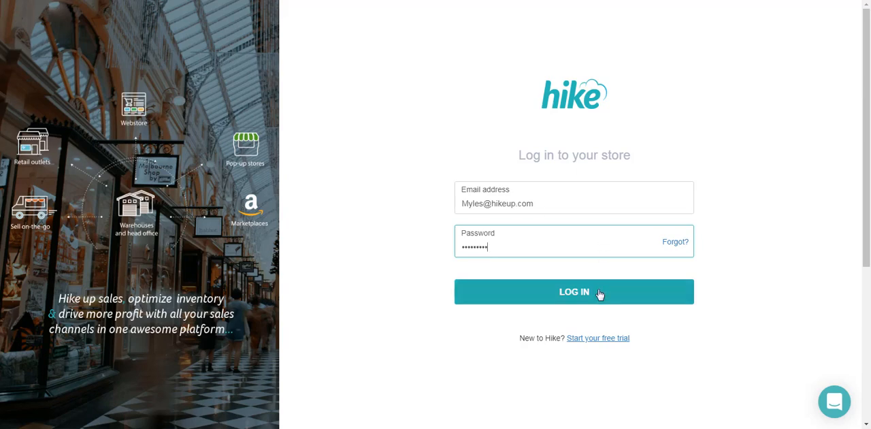
Log in to the Hike store and switch to MYOB AccountRight
{"action": "left_click", "coordinate": [574, 297]}
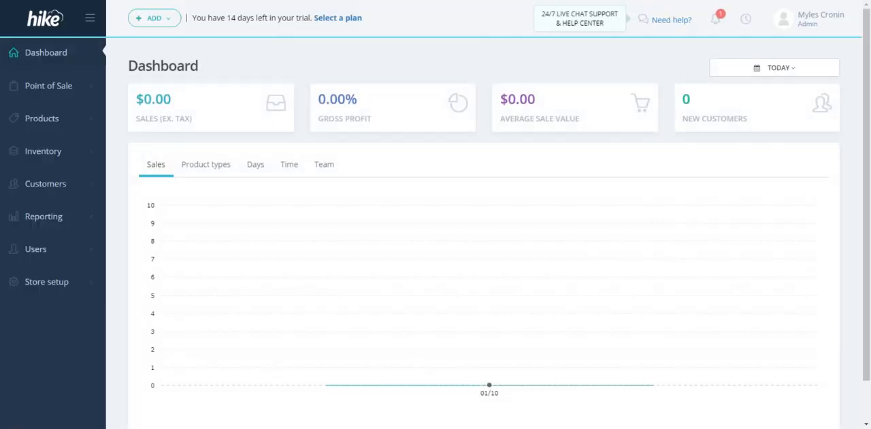
{"action": "left_click", "coordinate": [15, 427]}
{"action": "left_click", "coordinate": [49, 206]}
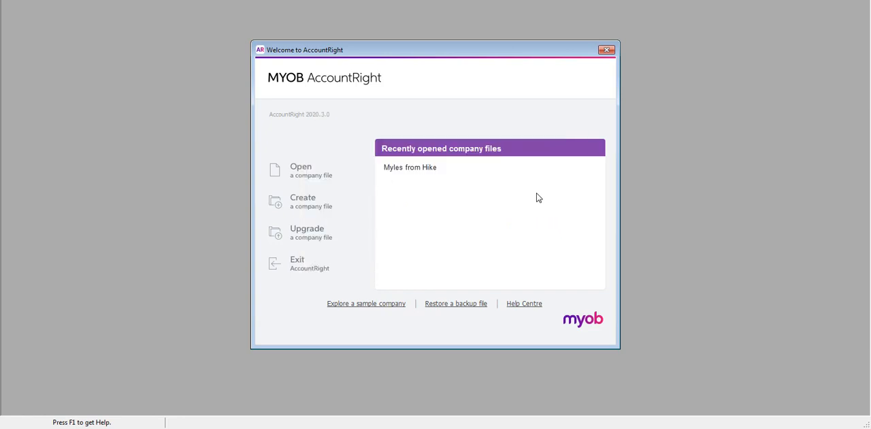
Open the recent company file, signing in with the MYOB account password and the Administrator user ID
{"action": "left_click", "coordinate": [410, 171]}
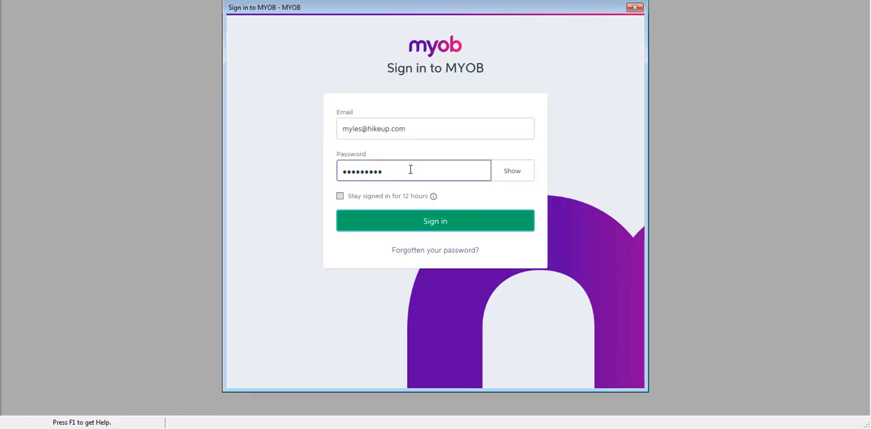
{"action": "left_click", "coordinate": [430, 222]}
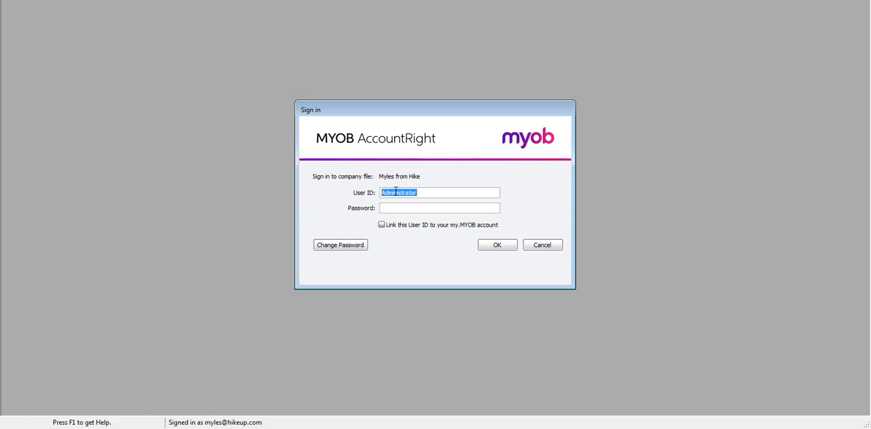
{"action": "left_click", "coordinate": [392, 192]}
{"action": "left_click", "coordinate": [498, 249]}
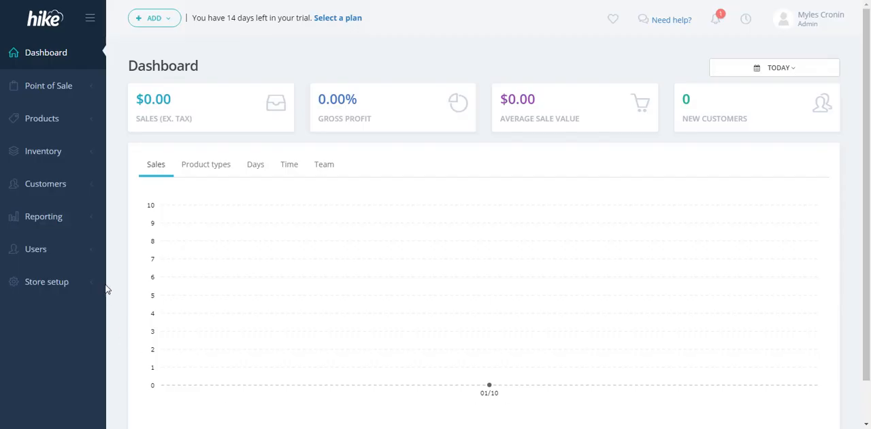
In Hike's store setup, view the tax rules and open the Integrations page at the MYOB (AccountRight, Essentials) entry
{"action": "left_click", "coordinate": [49, 283]}
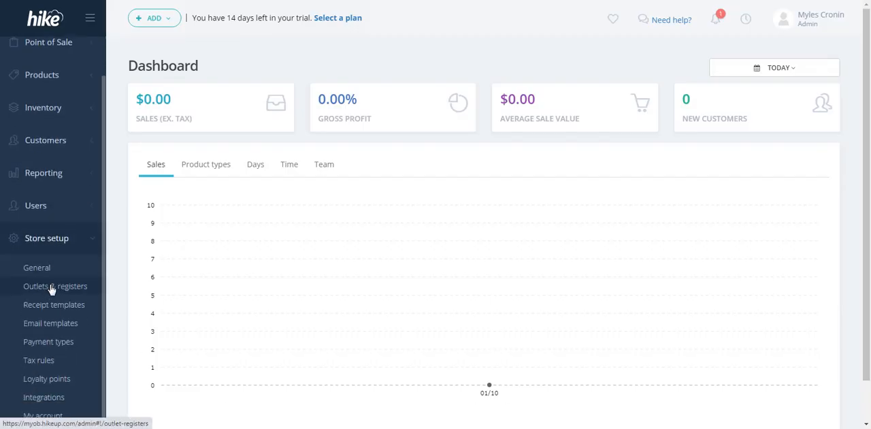
{"action": "left_click", "coordinate": [43, 366]}
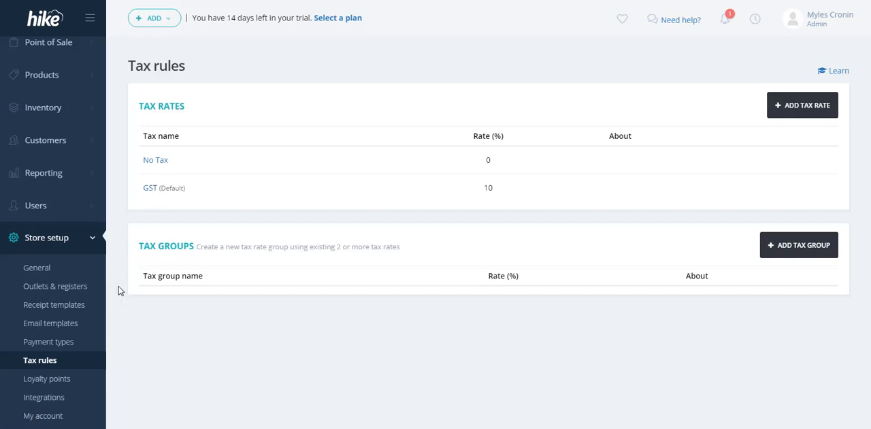
{"action": "left_click", "coordinate": [48, 403]}
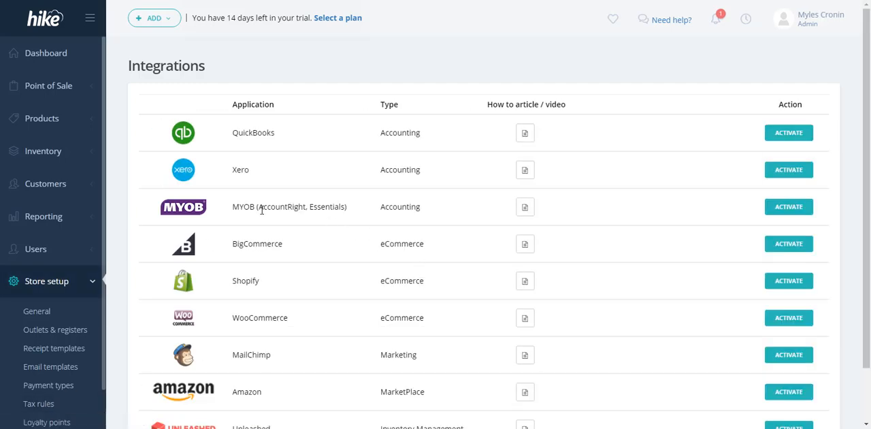
{"action": "left_click_drag", "start_coordinate": [233, 206], "coordinate": [436, 217]}
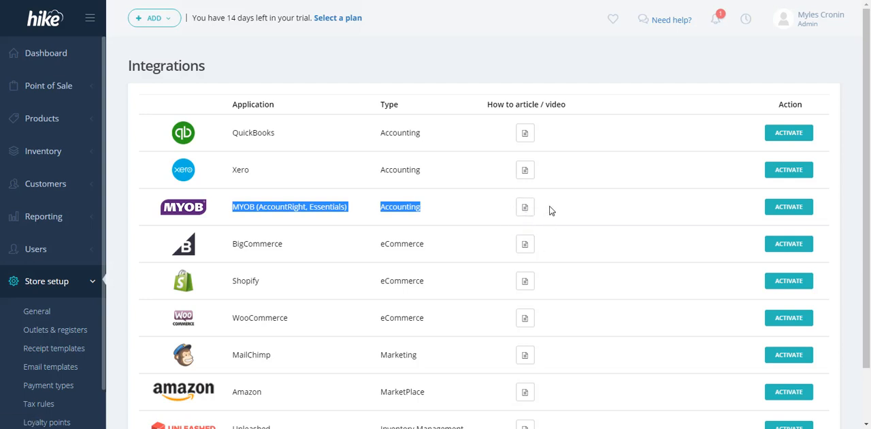
Open the chat with support to view its contact options and close it again
{"action": "mouse_move", "coordinate": [660, 27]}
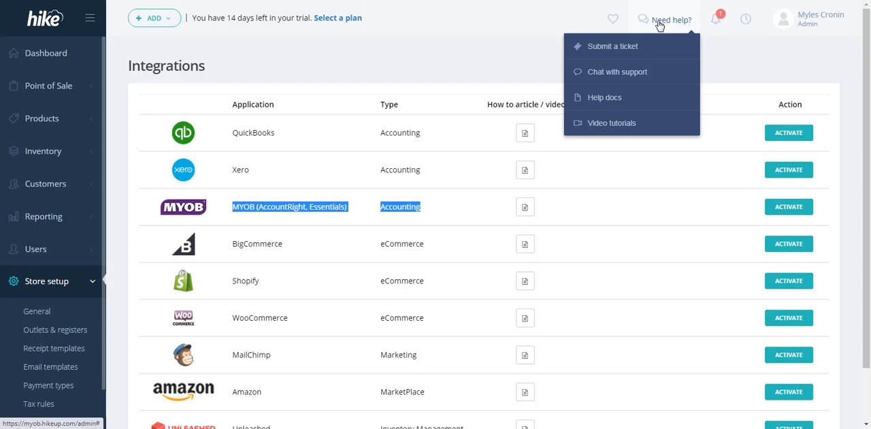
{"action": "left_click", "coordinate": [607, 75]}
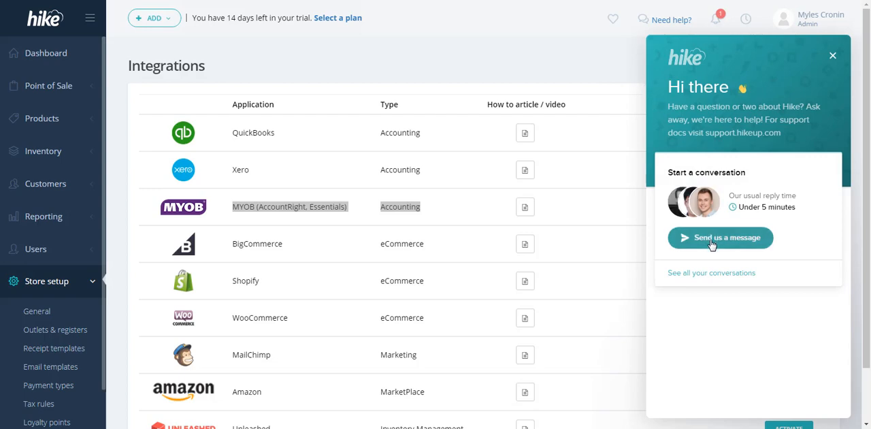
{"action": "left_click", "coordinate": [831, 58]}
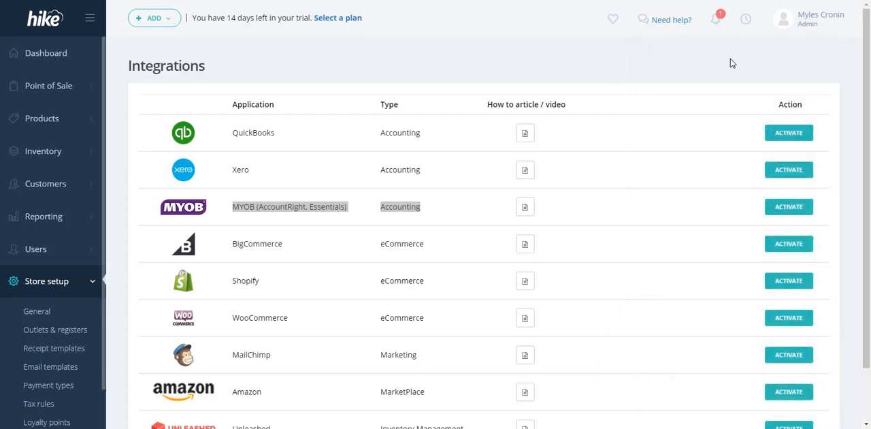
Open the Hike help docs in an incognito window and go to the Video Tutorials article
{"action": "mouse_move", "coordinate": [653, 27]}
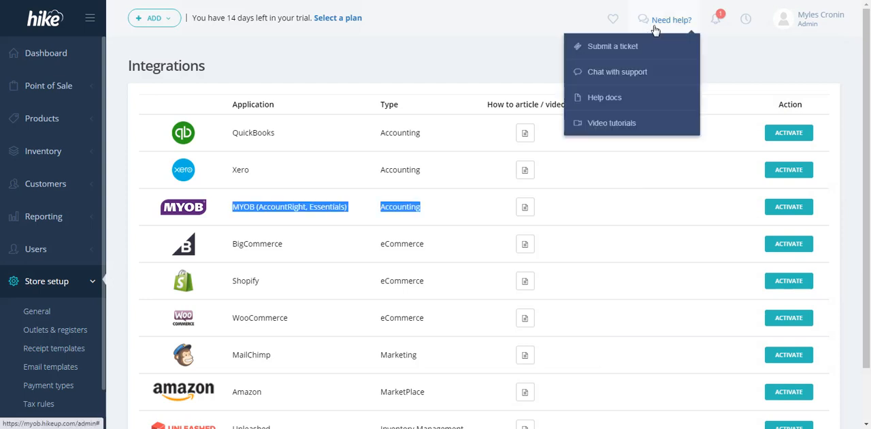
{"action": "right_click", "coordinate": [609, 100]}
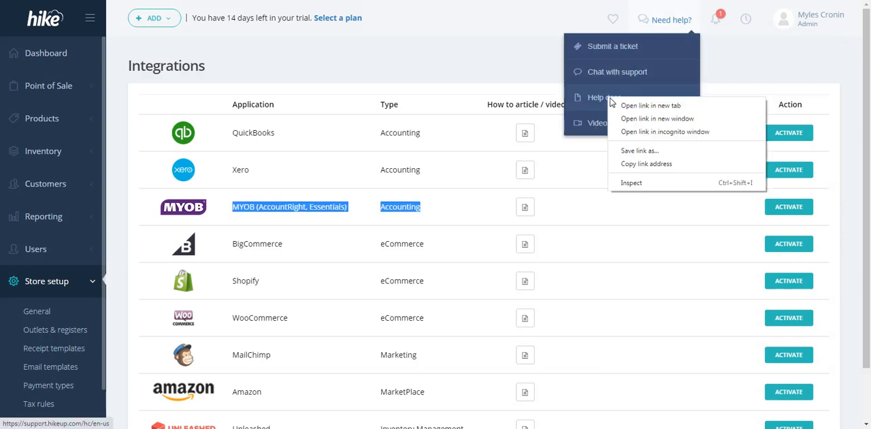
{"action": "left_click", "coordinate": [637, 131]}
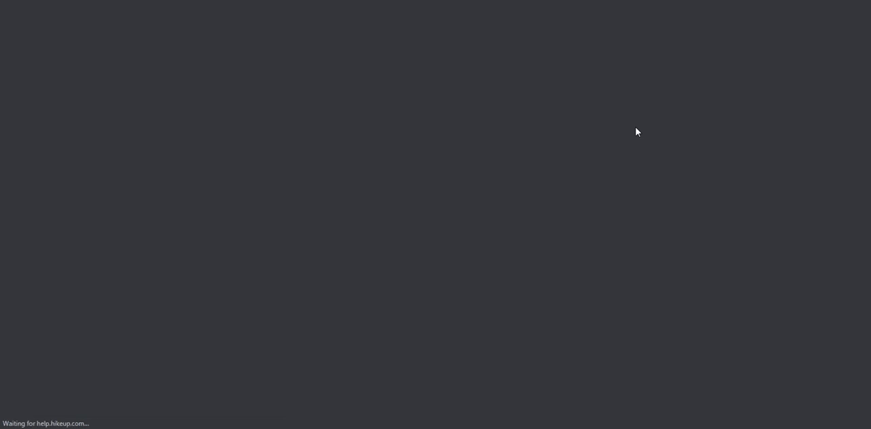
{"action": "scroll", "coordinate": [634, 131], "scroll_direction": "down", "scroll_amount": 3}
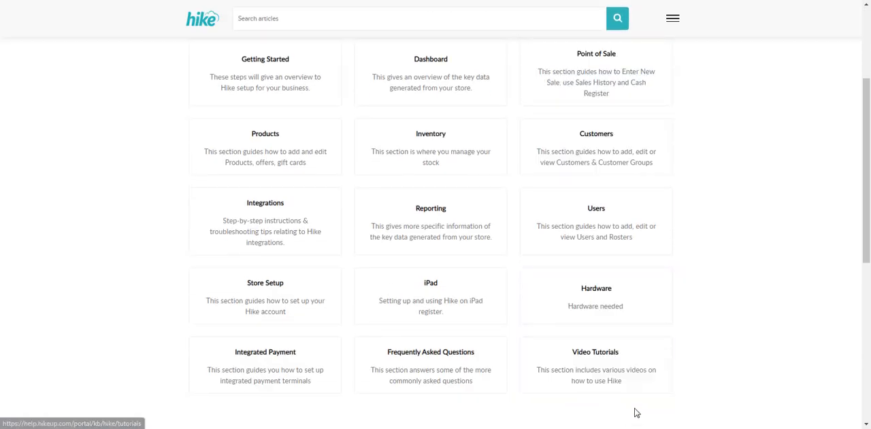
{"action": "left_click", "coordinate": [595, 364]}
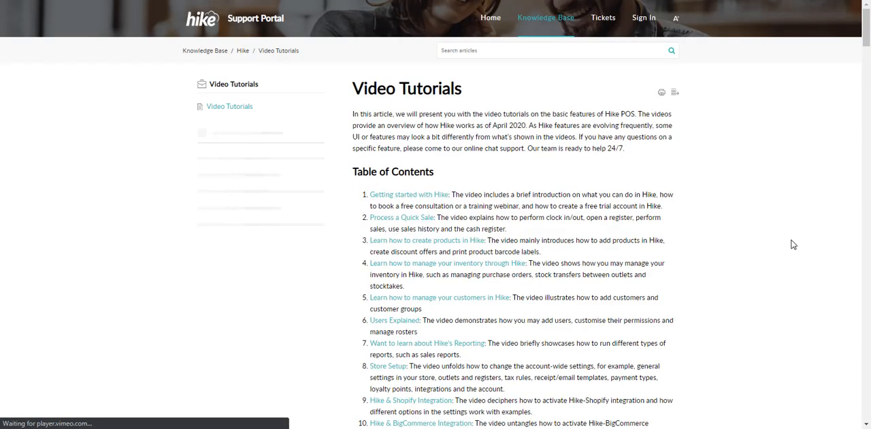
Look through the Video Tutorials article, from the getting-started videos down to the Xero and QuickBooks Online integration videos
{"action": "scroll", "coordinate": [781, 237], "scroll_direction": "down", "scroll_amount": 7}
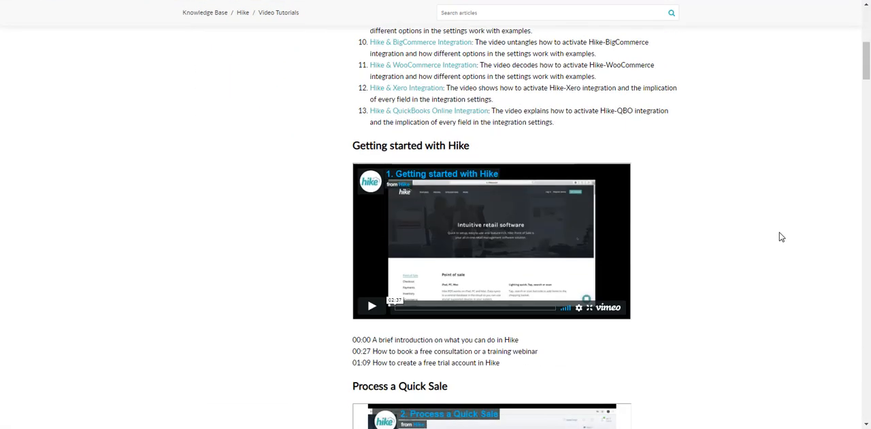
{"action": "scroll", "coordinate": [781, 237], "scroll_direction": "down", "scroll_amount": 10}
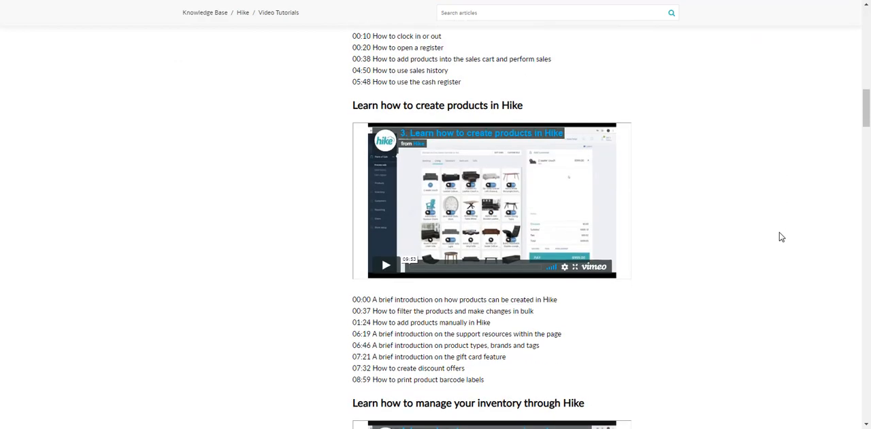
{"action": "scroll", "coordinate": [782, 237], "scroll_direction": "down", "scroll_amount": 8}
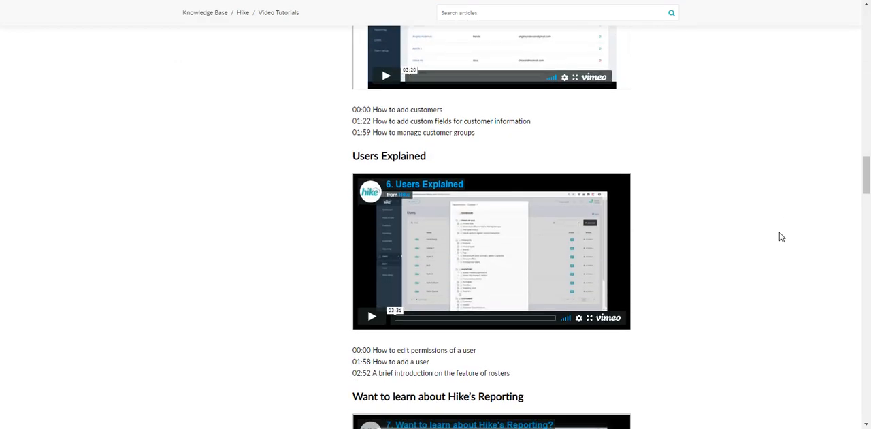
{"action": "scroll", "coordinate": [781, 236], "scroll_direction": "down", "scroll_amount": 10}
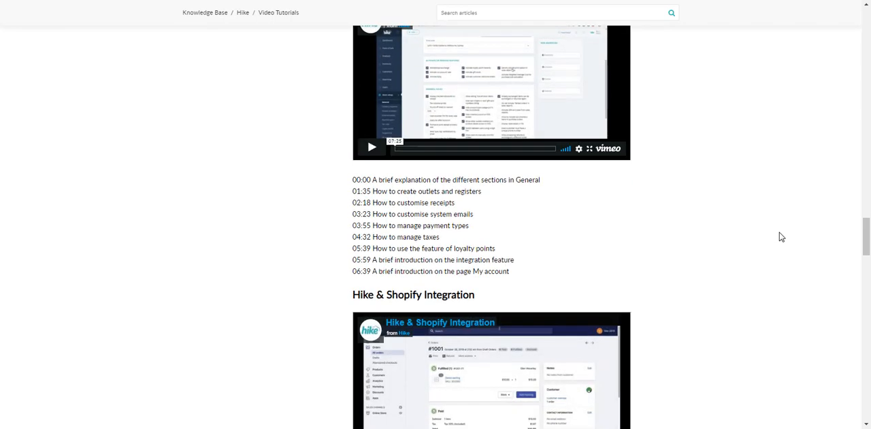
{"action": "scroll", "coordinate": [781, 236], "scroll_direction": "down", "scroll_amount": 10}
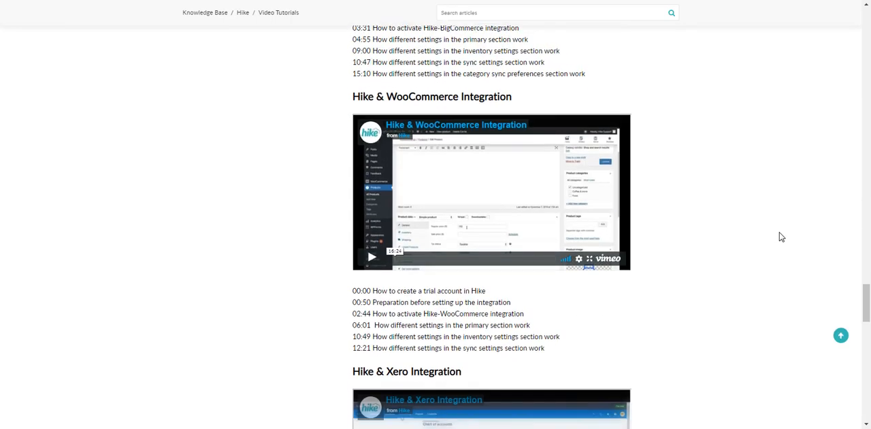
{"action": "scroll", "coordinate": [781, 237], "scroll_direction": "down", "scroll_amount": 5}
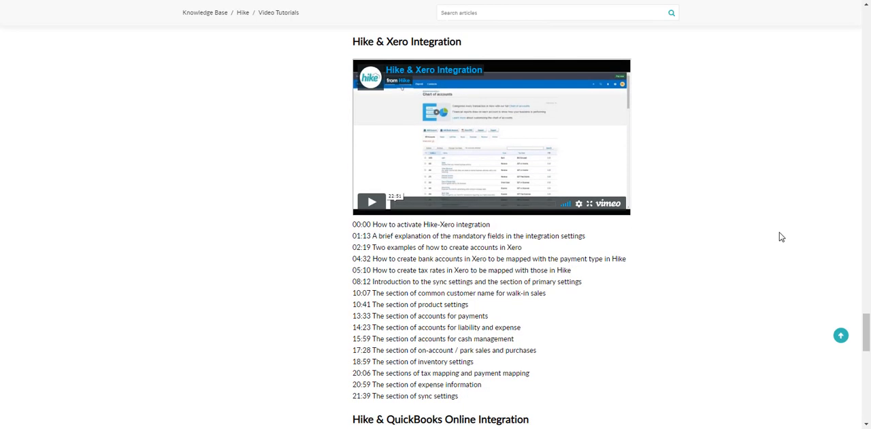
{"action": "scroll", "coordinate": [781, 237], "scroll_direction": "down", "scroll_amount": 5}
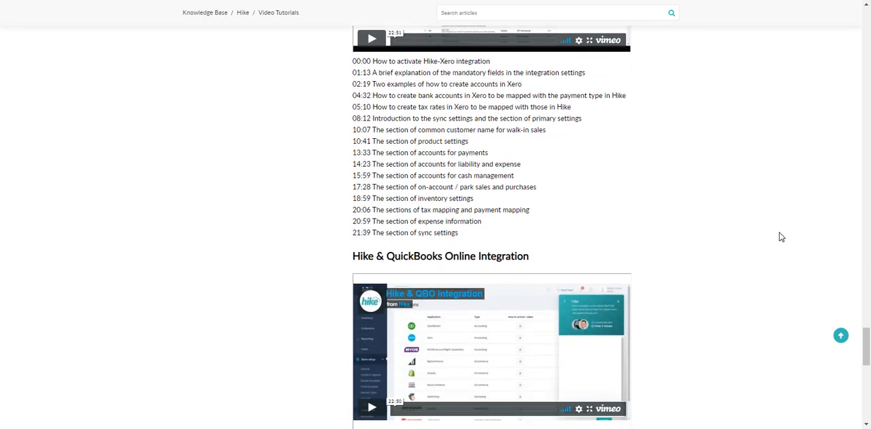
{"action": "scroll", "coordinate": [782, 237], "scroll_direction": "up", "scroll_amount": 2}
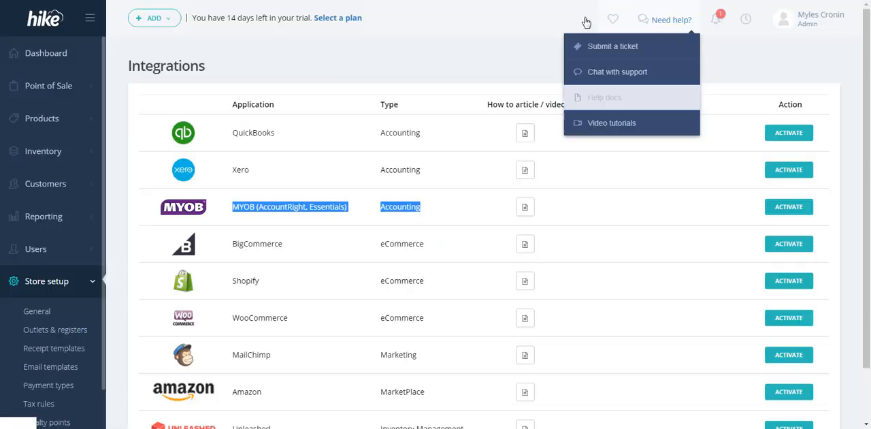
Activate the MYOB integration from Hike's Integrations list and sign in to MYOB with the account password
{"action": "left_click", "coordinate": [488, 72]}
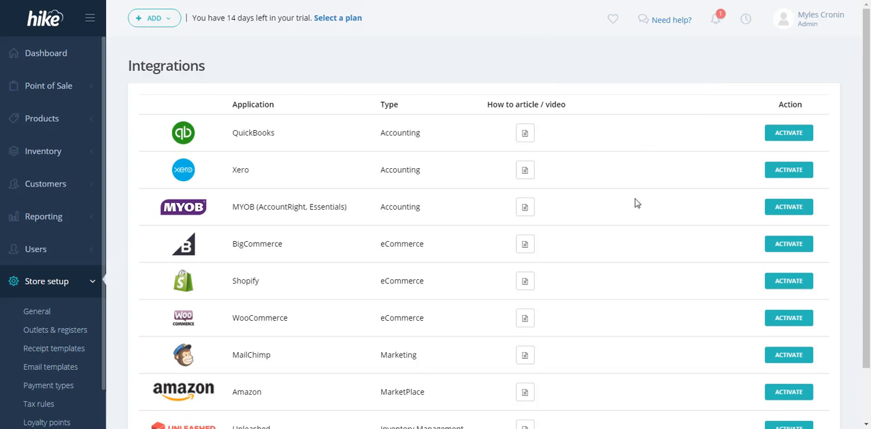
{"action": "left_click", "coordinate": [789, 207]}
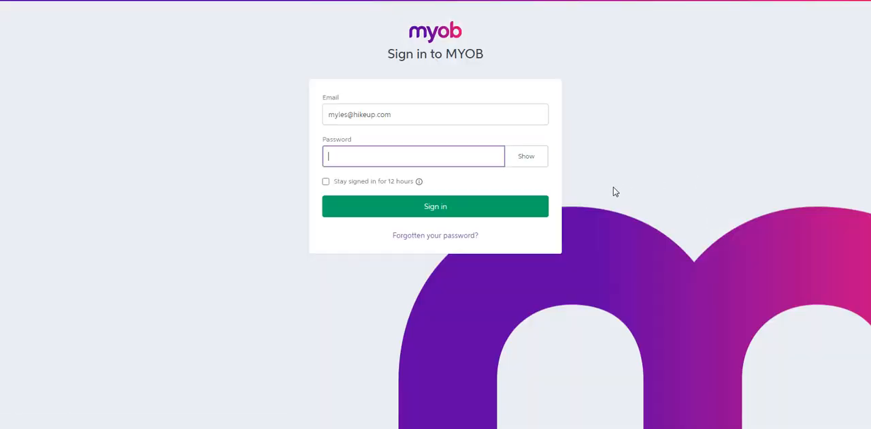
{"action": "type", "text": "*"}
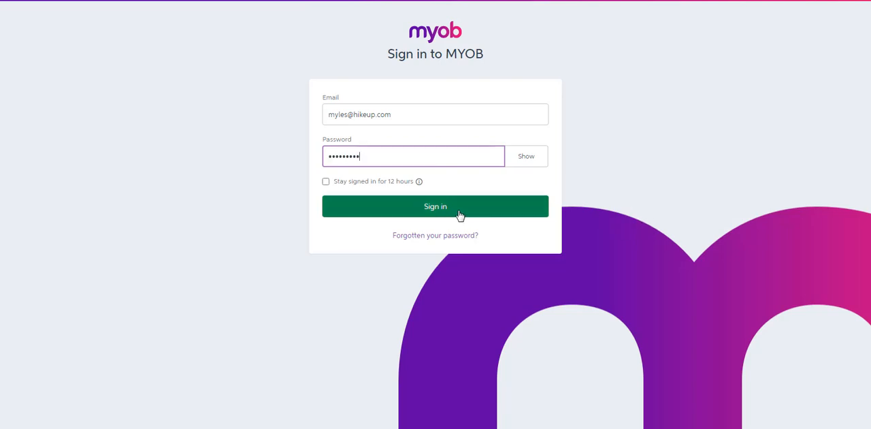
{"action": "left_click", "coordinate": [432, 210]}
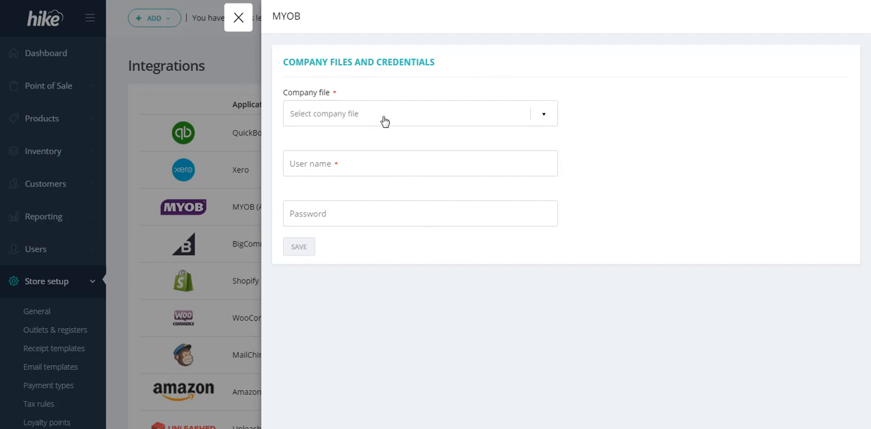
Select the first listed company file for the MYOB connection, enter Administrator as the user name, and save the credentials
{"action": "left_click", "coordinate": [384, 121]}
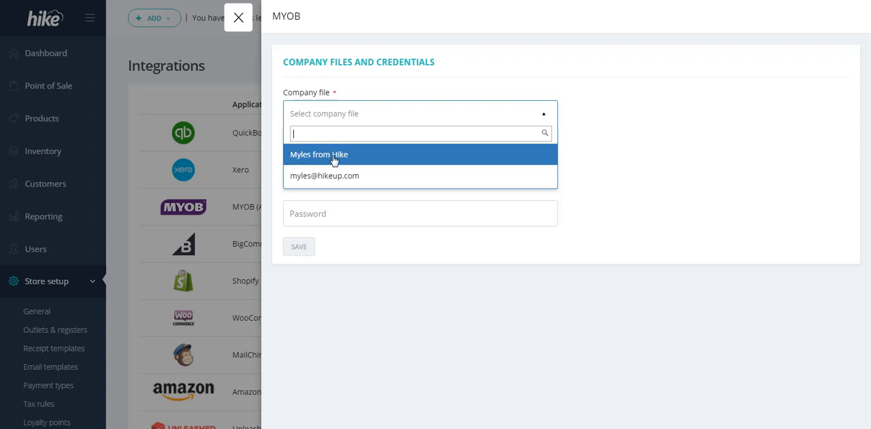
{"action": "left_click", "coordinate": [335, 155]}
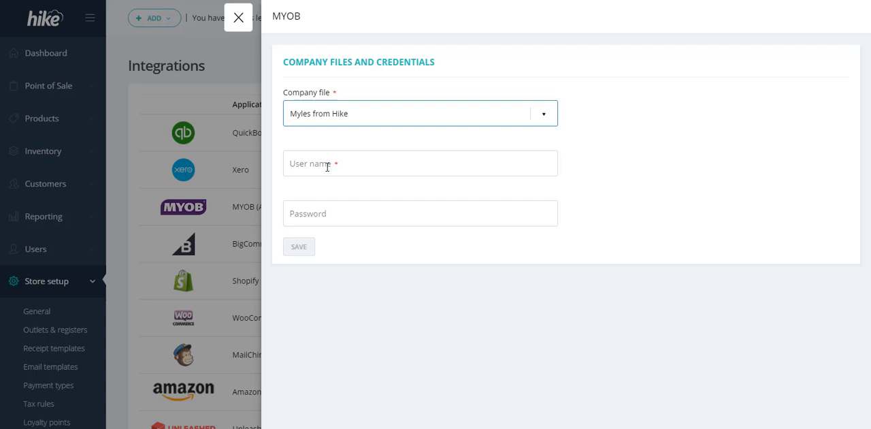
{"action": "left_click", "coordinate": [327, 167]}
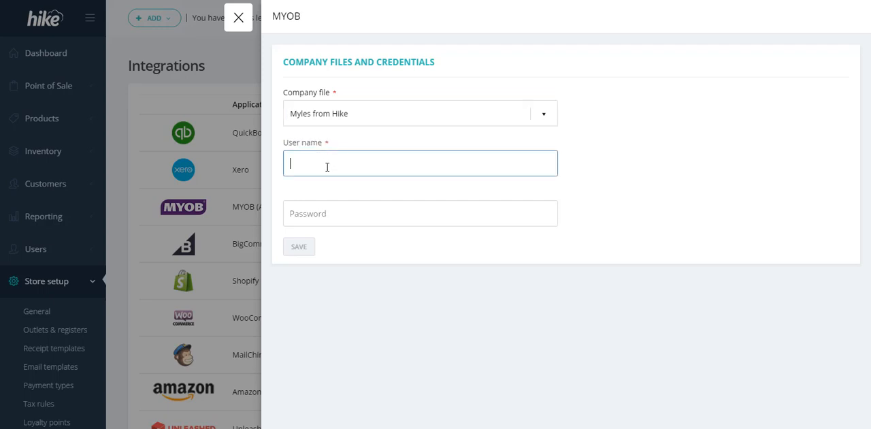
{"action": "type", "text": "Administrator"}
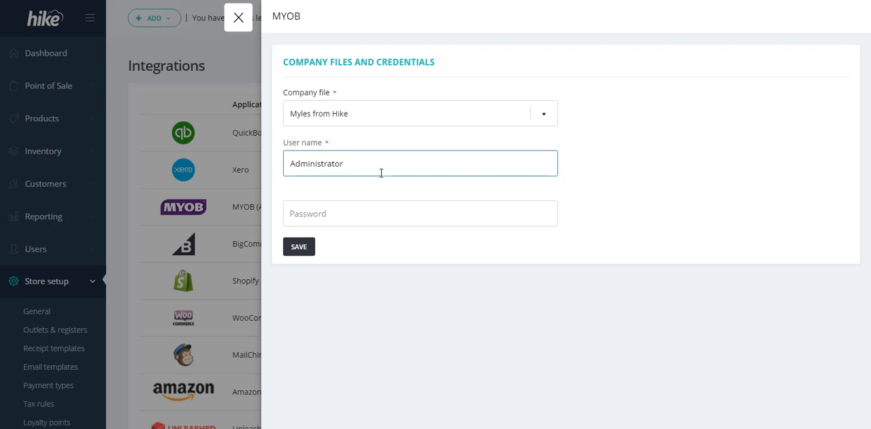
{"action": "left_click", "coordinate": [624, 170]}
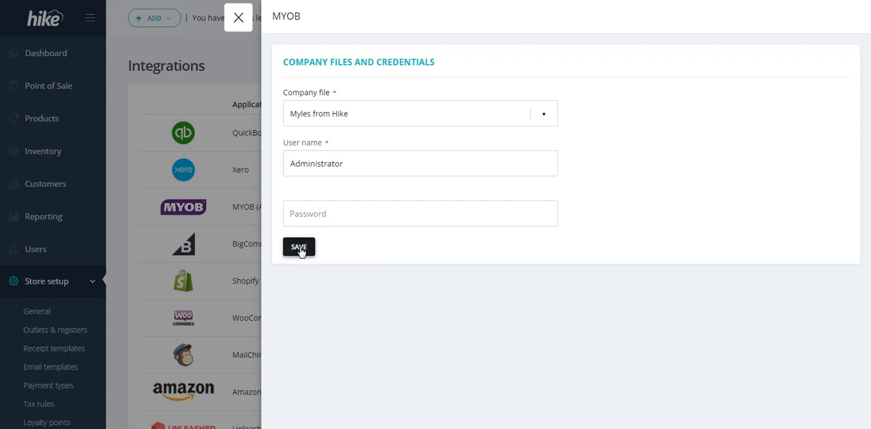
{"action": "left_click", "coordinate": [300, 247]}
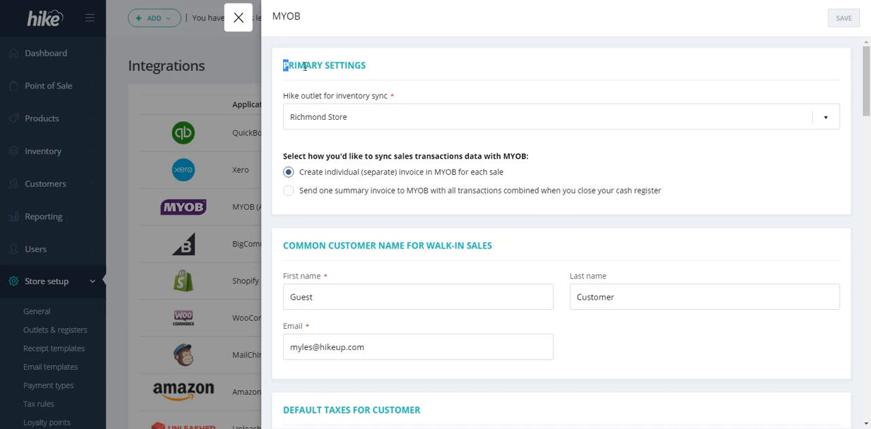
Review the inventory sync outlet, the sales transaction sync options and the common customer name section for walk-in sales
{"action": "left_click_drag", "start_coordinate": [304, 66], "coordinate": [371, 68]}
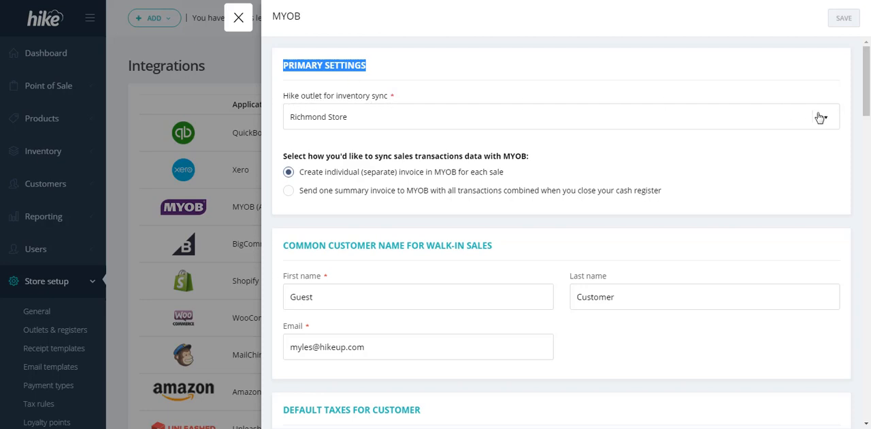
{"action": "left_click", "coordinate": [820, 117]}
{"action": "left_click", "coordinate": [820, 117]}
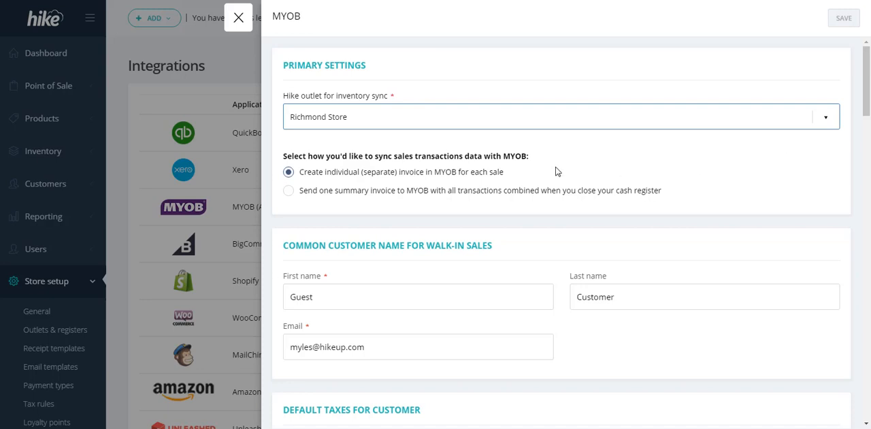
{"action": "left_click_drag", "start_coordinate": [289, 156], "coordinate": [534, 159]}
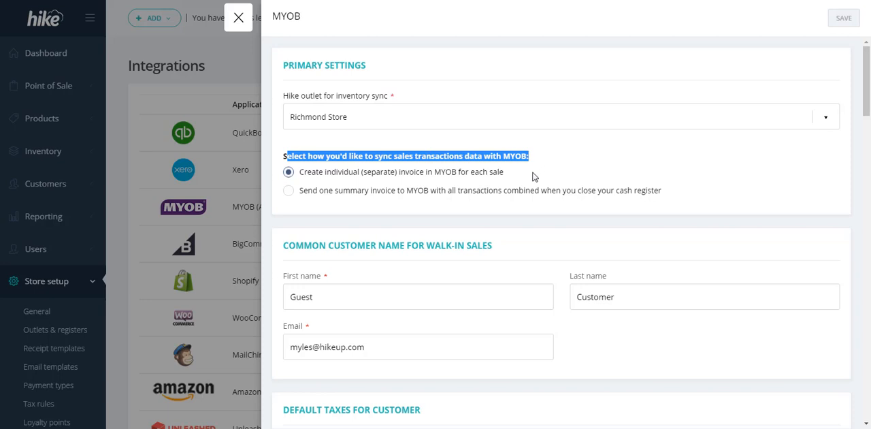
{"action": "left_click", "coordinate": [533, 176]}
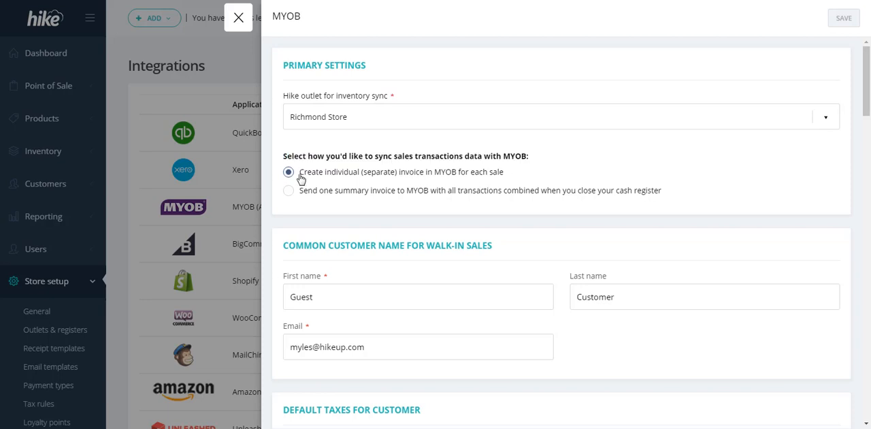
{"action": "triple_click", "coordinate": [524, 156]}
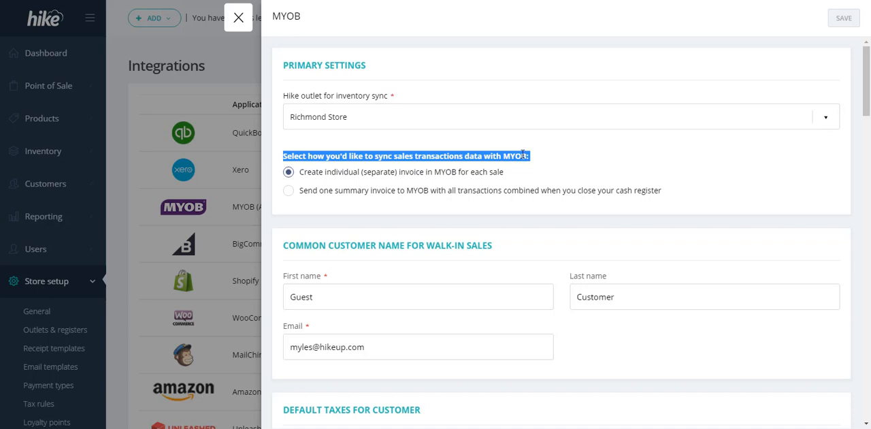
{"action": "scroll", "coordinate": [522, 151], "scroll_direction": "down", "scroll_amount": 2}
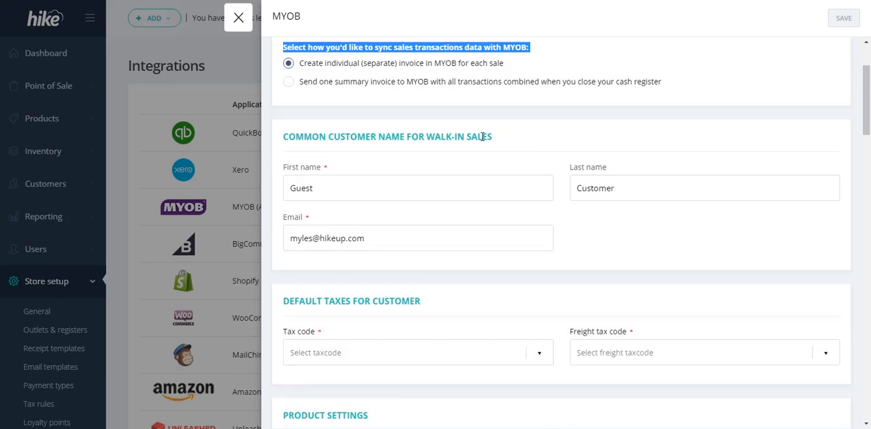
{"action": "triple_click", "coordinate": [482, 136]}
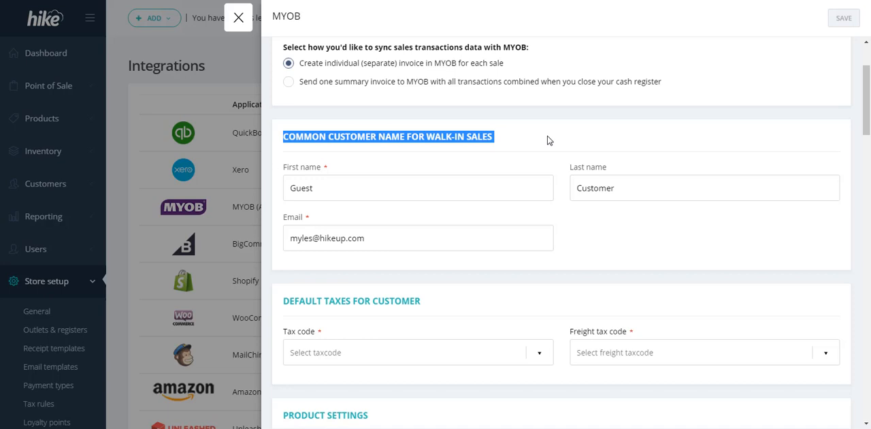
Set both the tax code and the freight tax code in the customer's default taxes to GST [10%]
{"action": "scroll", "coordinate": [438, 185], "scroll_direction": "down", "scroll_amount": 2}
{"action": "triple_click", "coordinate": [384, 189]}
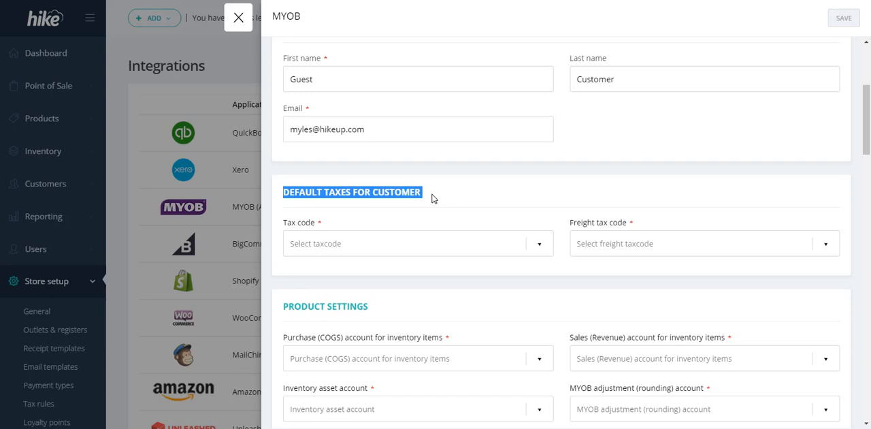
{"action": "left_click", "coordinate": [538, 248]}
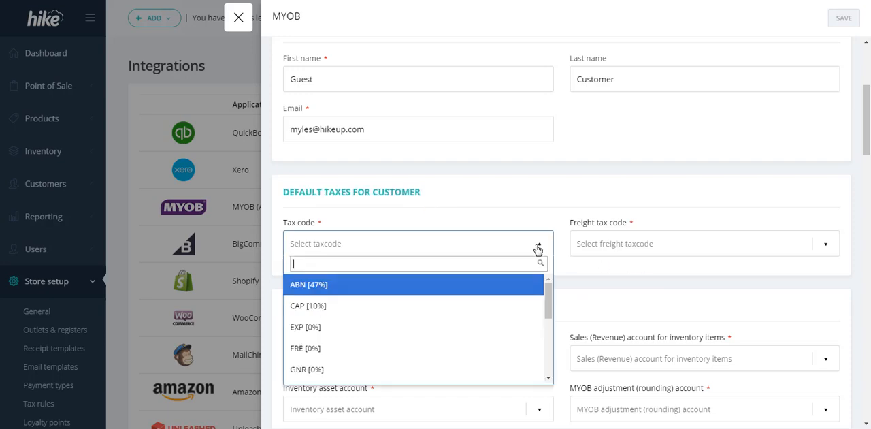
{"action": "type", "text": "gst"}
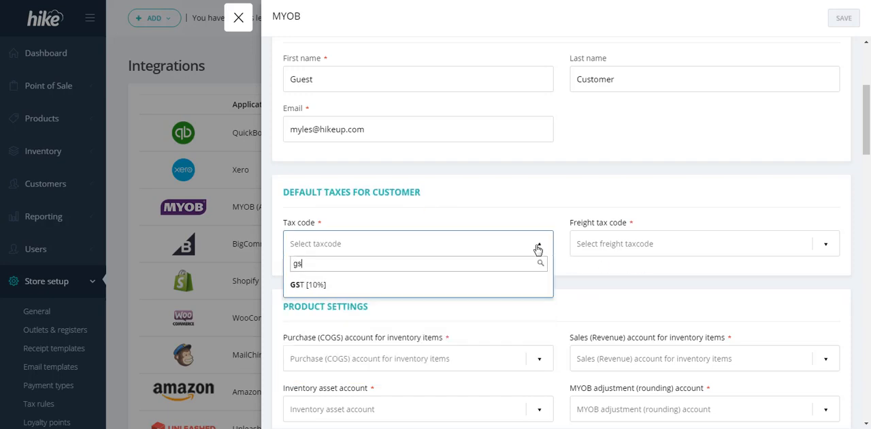
{"action": "left_click", "coordinate": [304, 285]}
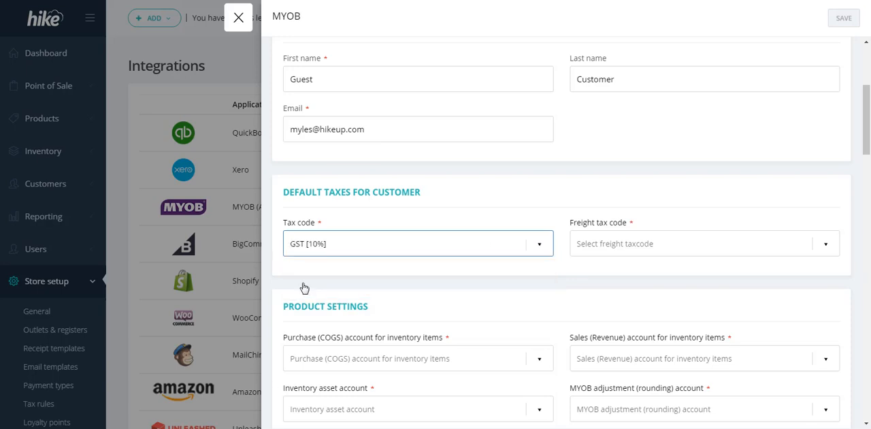
{"action": "left_click", "coordinate": [660, 245]}
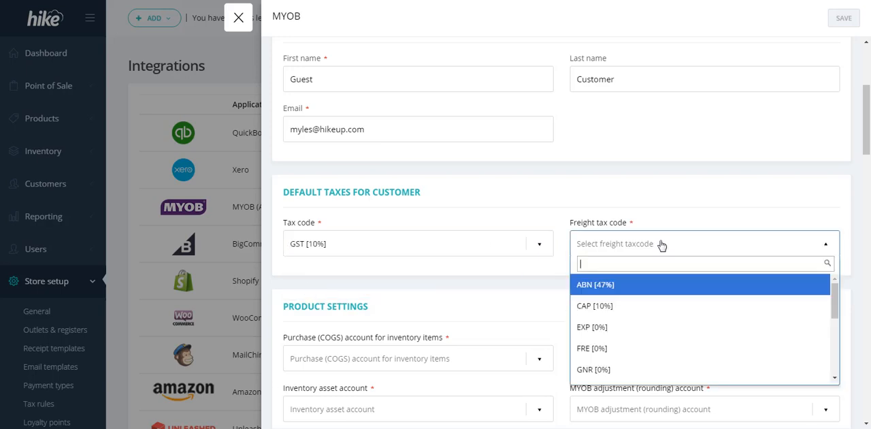
{"action": "type", "text": "gst"}
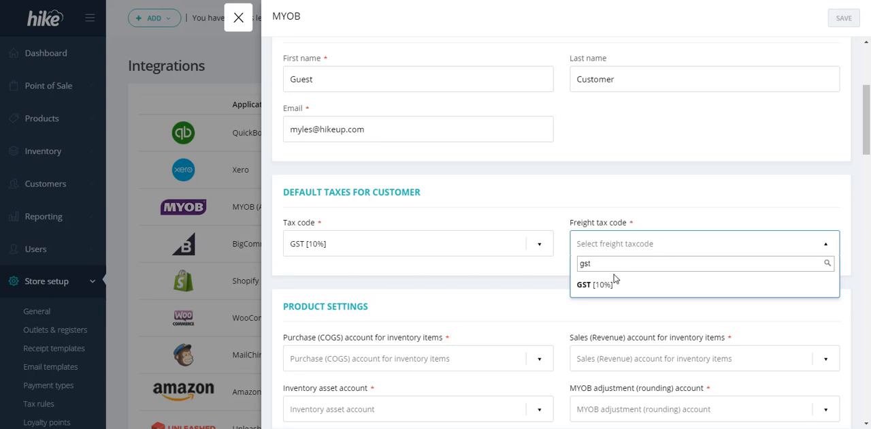
{"action": "left_click", "coordinate": [596, 286]}
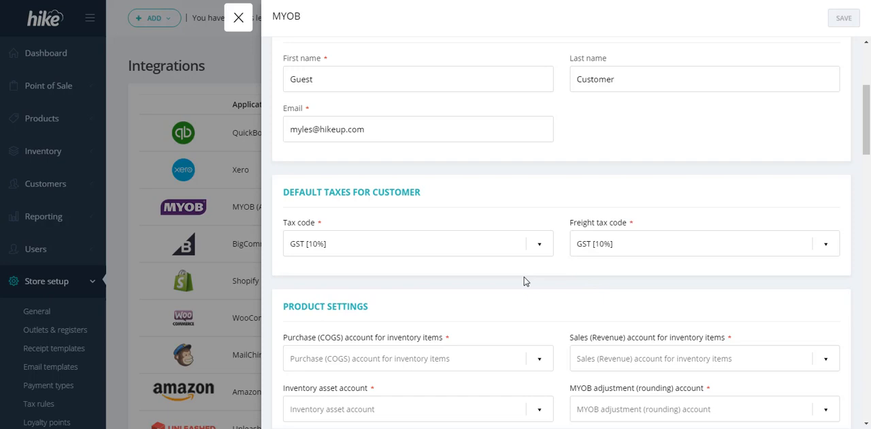
For inventory items, set the purchase account to 5-9001 - Cost of Sales for non-inventory products and the sales account to 4-9001 - Sales Income for non-Inventory Products
{"action": "scroll", "coordinate": [524, 281], "scroll_direction": "down", "scroll_amount": 3}
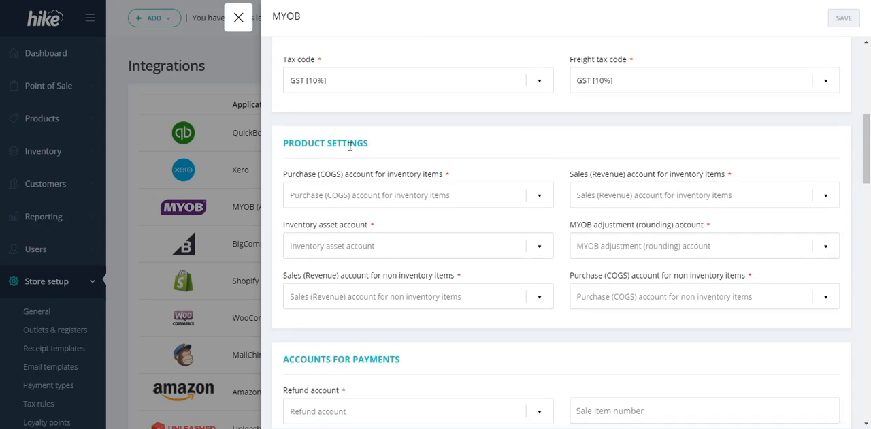
{"action": "triple_click", "coordinate": [350, 147]}
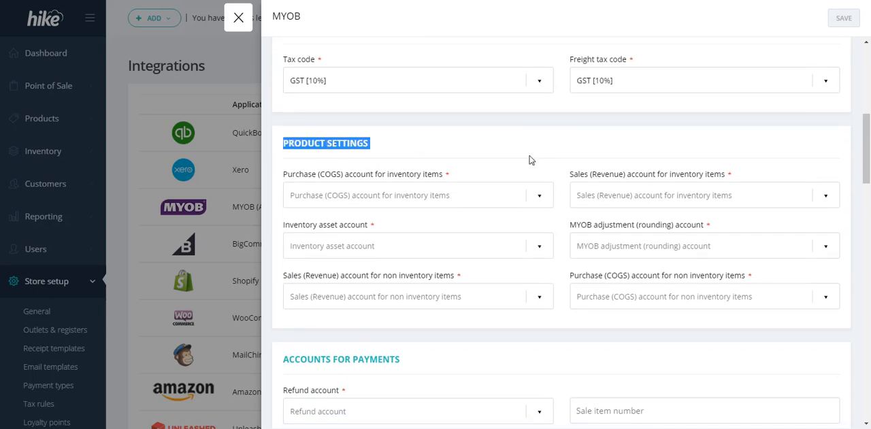
{"action": "left_click", "coordinate": [497, 200]}
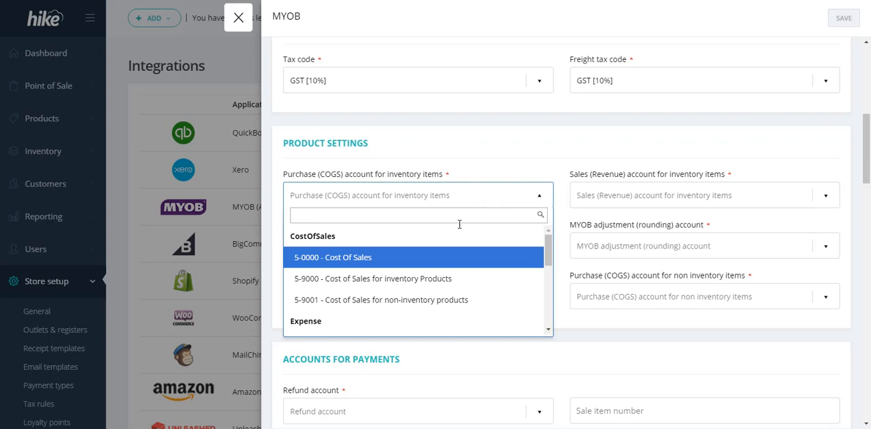
{"action": "left_click", "coordinate": [395, 300]}
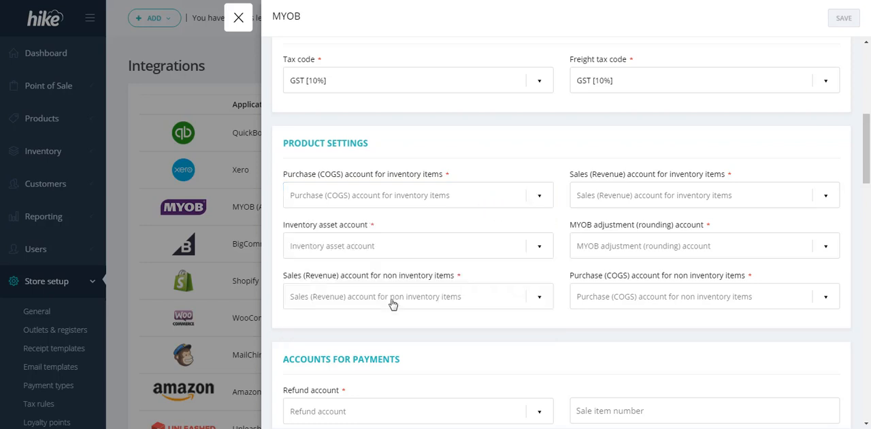
{"action": "left_click", "coordinate": [640, 203]}
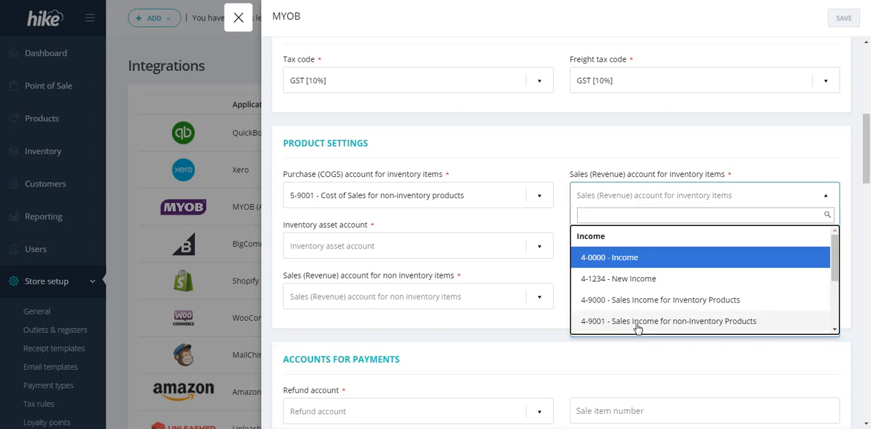
{"action": "left_click", "coordinate": [640, 323]}
Set the inventory asset account to 1-9000 - Inventory and the MYOB adjustment (rounding) account to 2-9000 - Inventory Shrinkage
{"action": "left_click", "coordinate": [425, 254]}
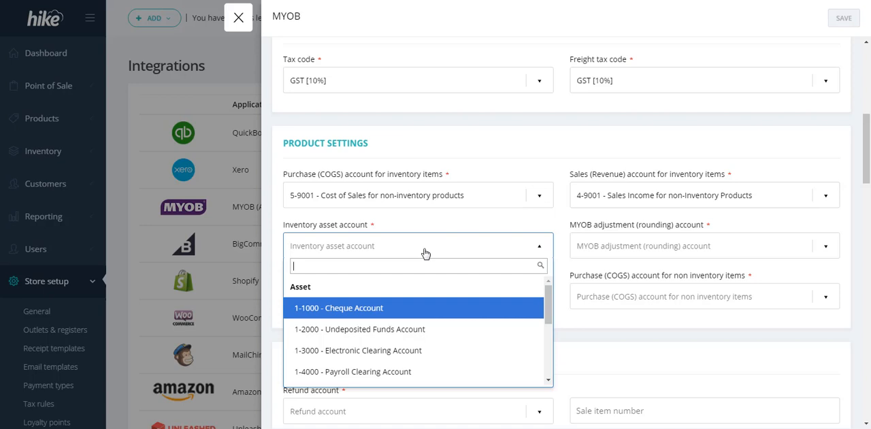
{"action": "type", "text": "inv"}
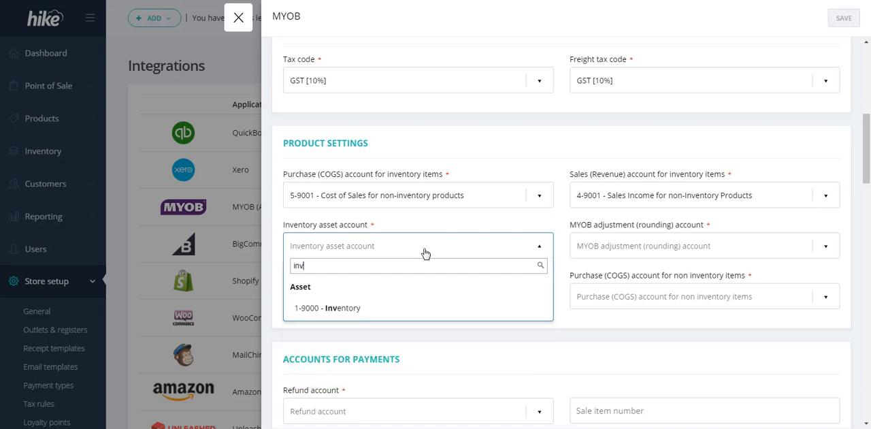
{"action": "left_click", "coordinate": [356, 307]}
{"action": "left_click", "coordinate": [643, 248]}
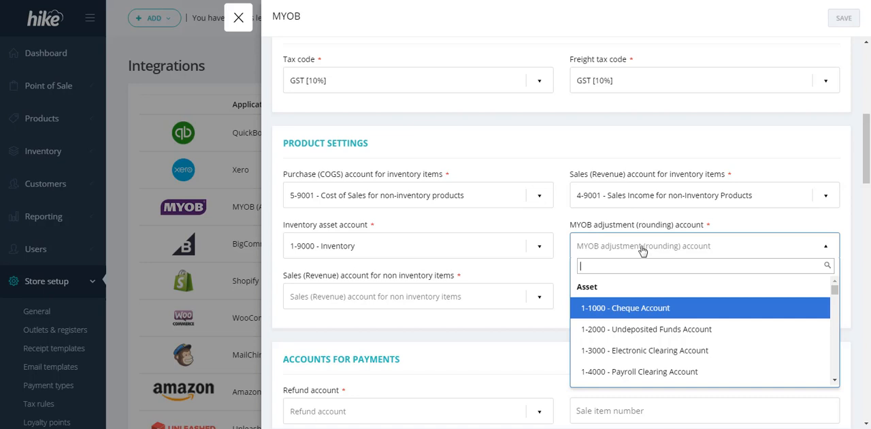
{"action": "type", "text": "sh"}
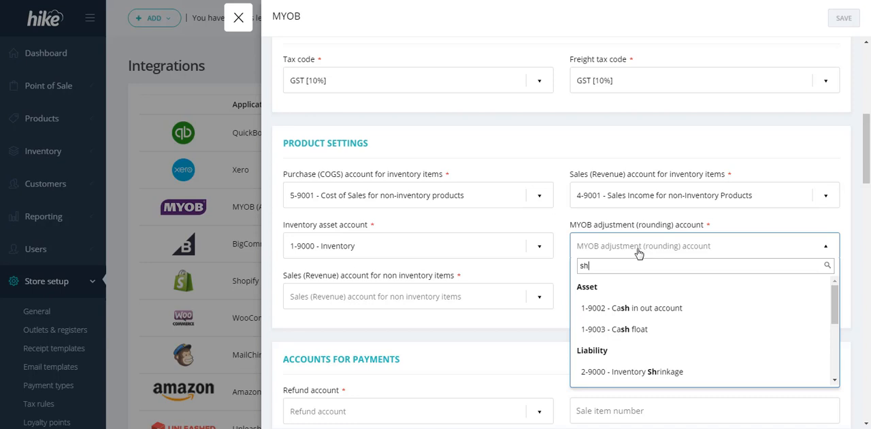
{"action": "left_click", "coordinate": [631, 371]}
For non inventory items, set sales to 4-9001 - Sales Income for non-Inventory Products and purchases to 5-9001 - Cost of Sales for non-inventory products
{"action": "left_click", "coordinate": [463, 307]}
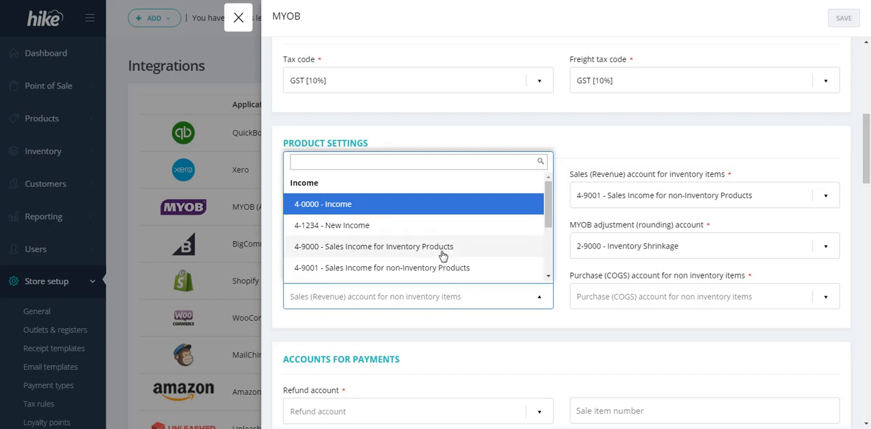
{"action": "left_click", "coordinate": [451, 268]}
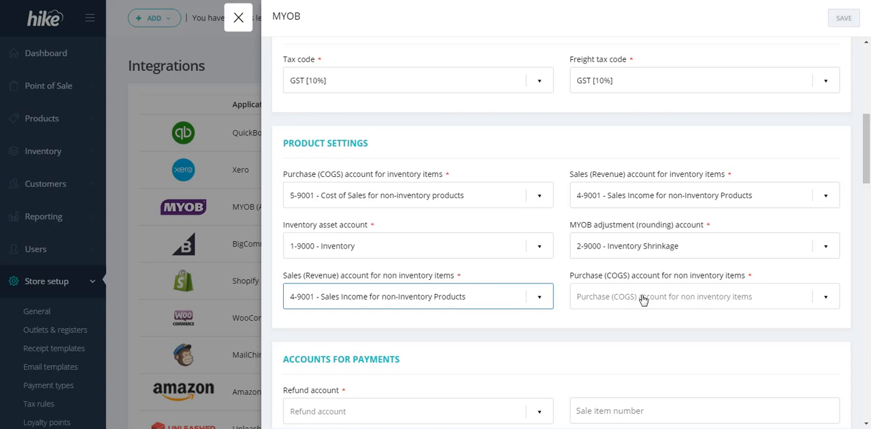
{"action": "left_click", "coordinate": [643, 299]}
{"action": "type", "text": "non"}
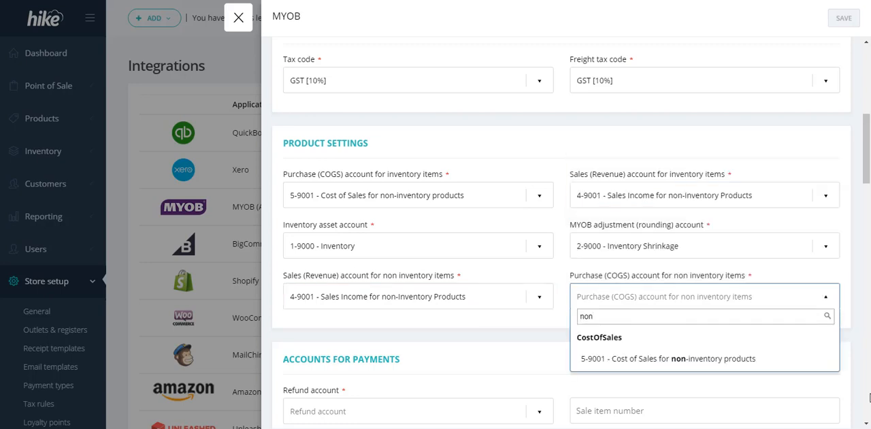
{"action": "left_click", "coordinate": [680, 360]}
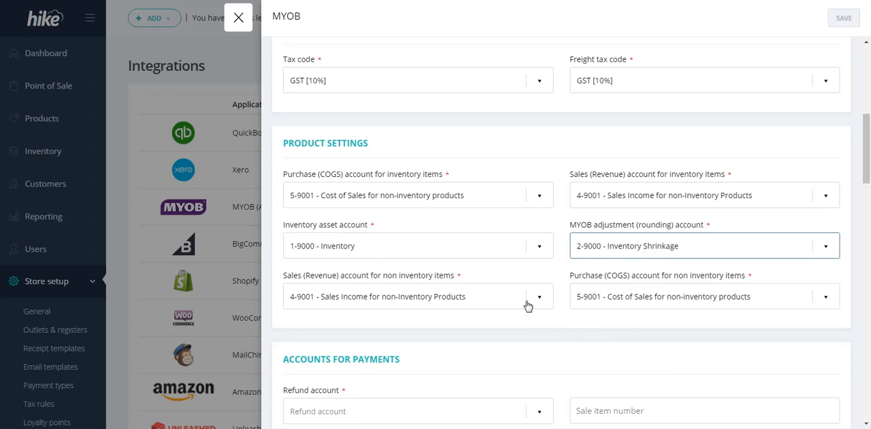
Set the refund account in the accounts for payments to 1-9001 - Bank Acc
{"action": "scroll", "coordinate": [528, 306], "scroll_direction": "down", "scroll_amount": 3}
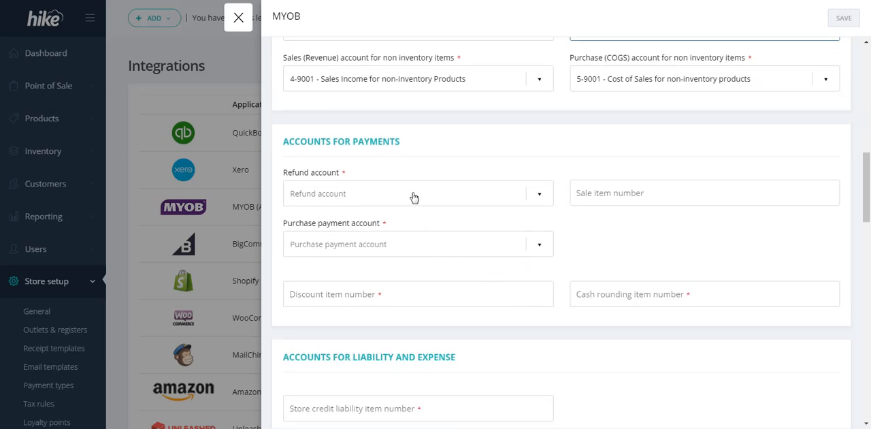
{"action": "left_click", "coordinate": [414, 197]}
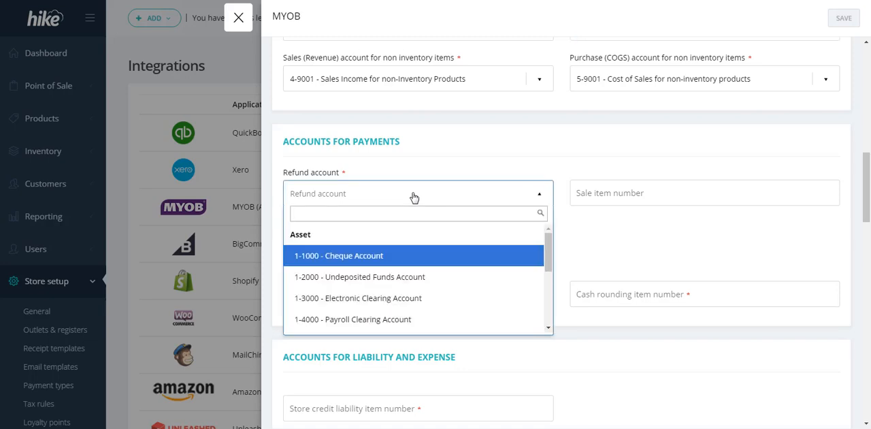
{"action": "type", "text": "acc"}
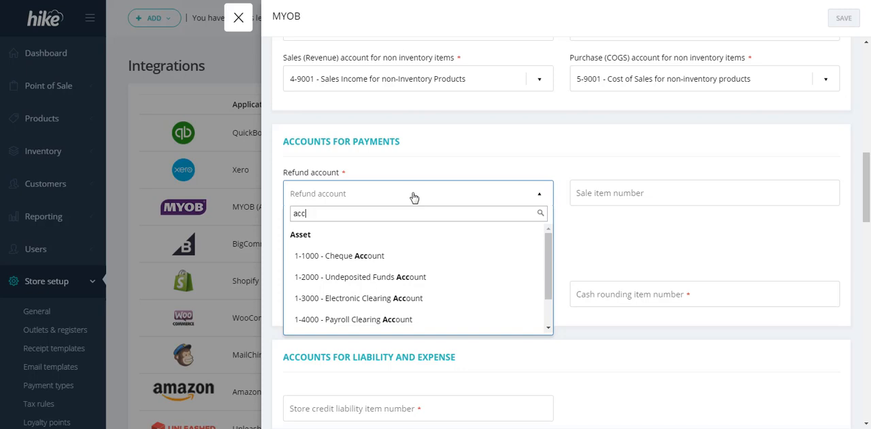
{"action": "key", "text": "BackSpace"}
{"action": "key", "text": "BackSpace"}
{"action": "key", "text": "BackSpace"}
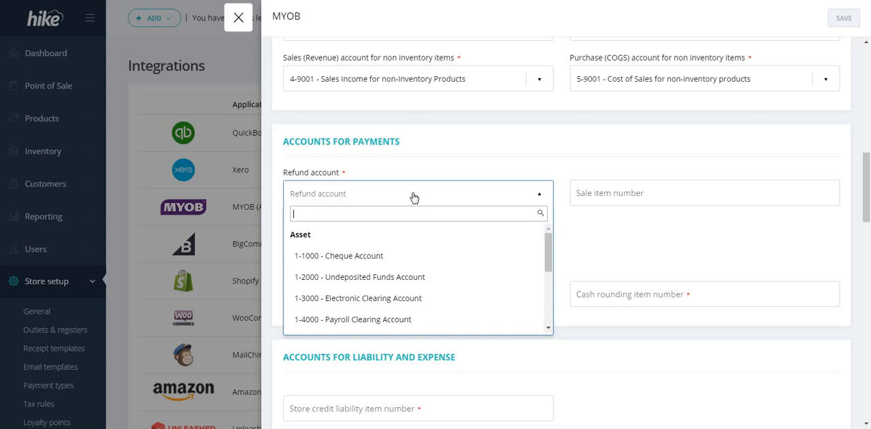
{"action": "type", "text": "bank"}
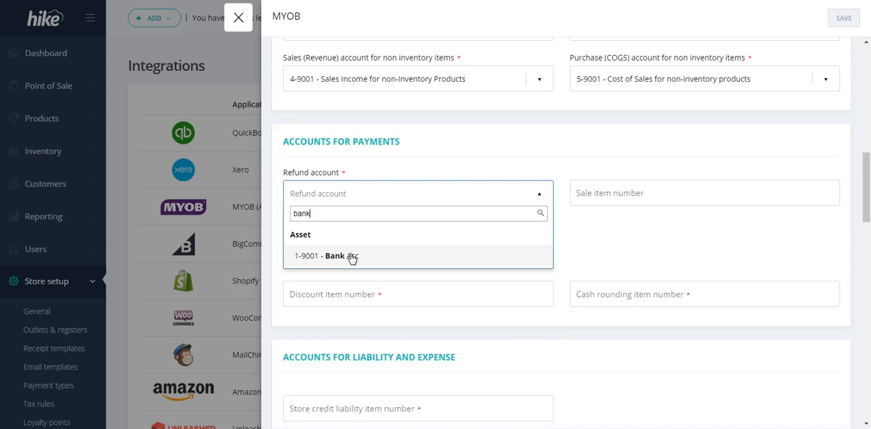
{"action": "left_click", "coordinate": [351, 255]}
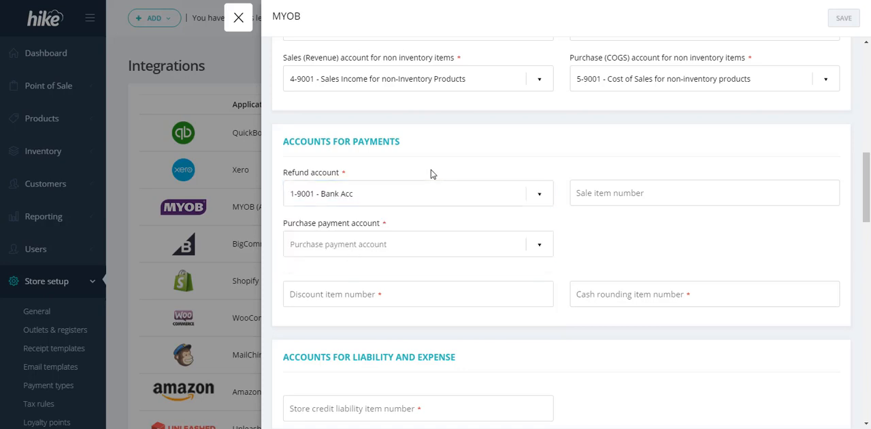
Switch from the empty sale item number field to MYOB AccountRight and open the inventory Items List
{"action": "left_click", "coordinate": [599, 195]}
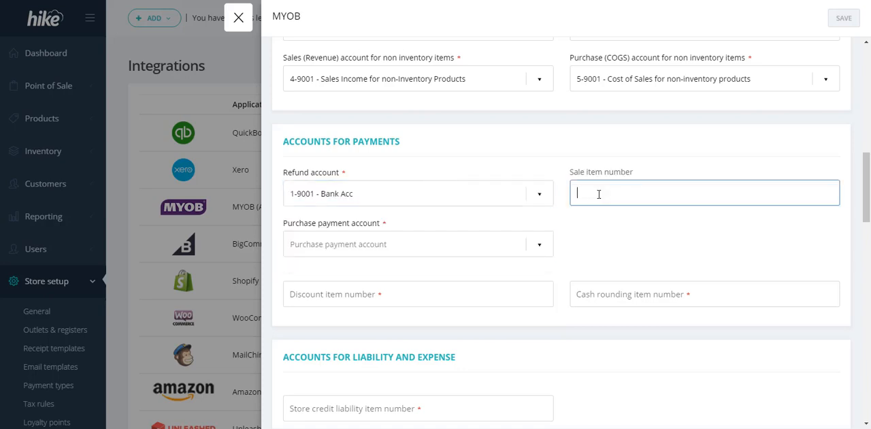
{"action": "key", "text": "alt+Tab"}
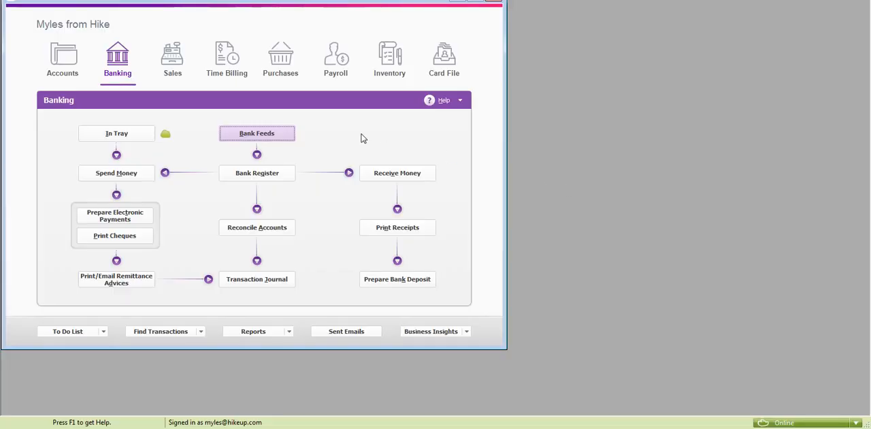
{"action": "left_click", "coordinate": [389, 58]}
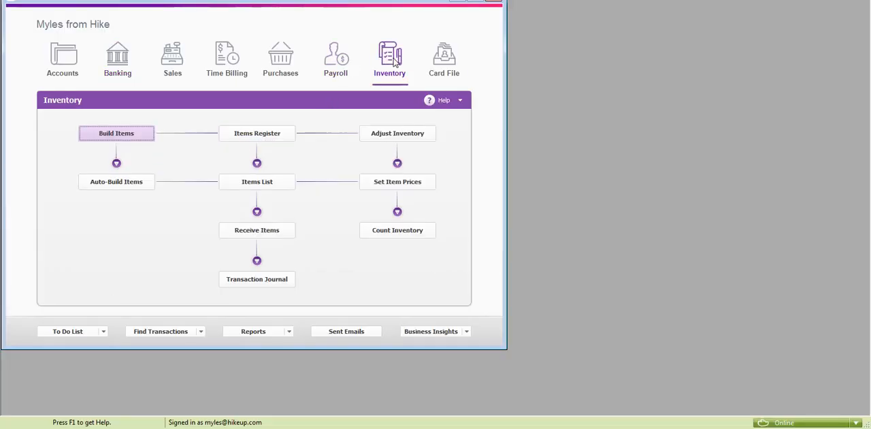
{"action": "left_click", "coordinate": [255, 181]}
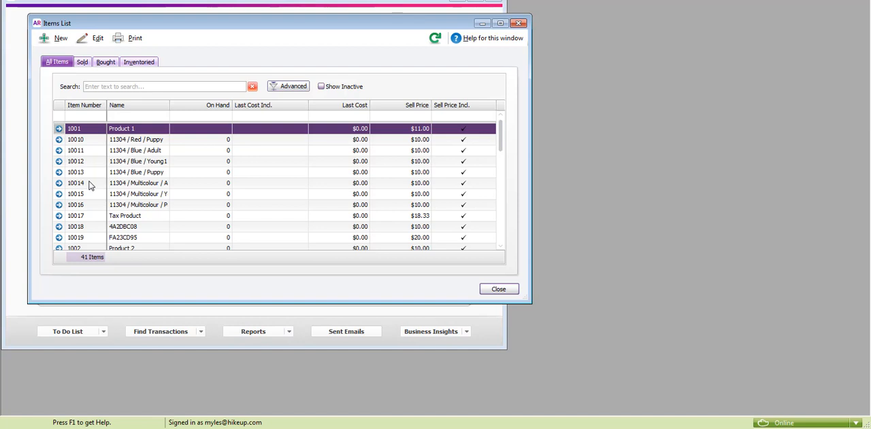
{"action": "left_click", "coordinate": [57, 40]}
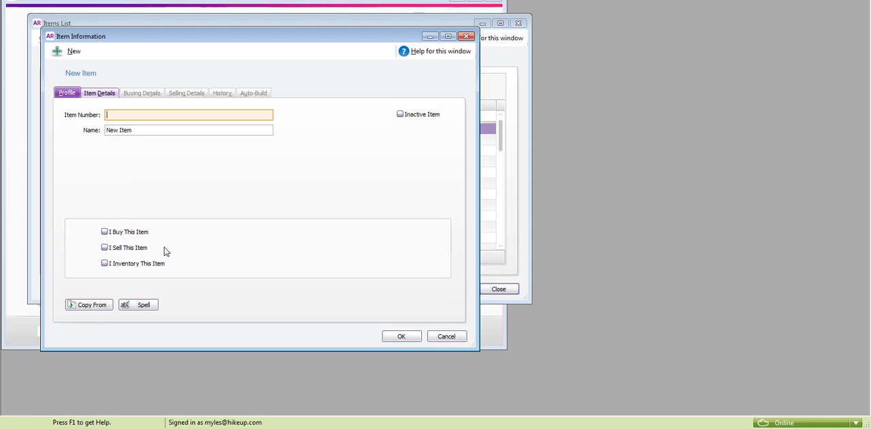
{"action": "left_click", "coordinate": [105, 248]}
{"action": "left_click", "coordinate": [400, 248]}
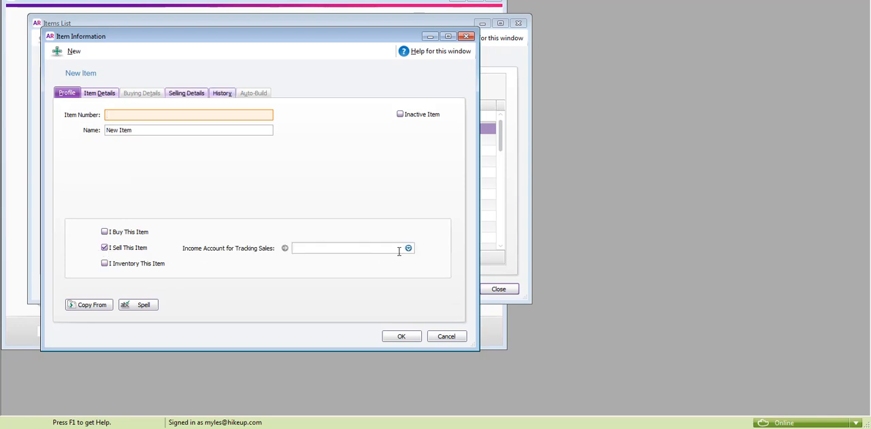
{"action": "left_click", "coordinate": [409, 249]}
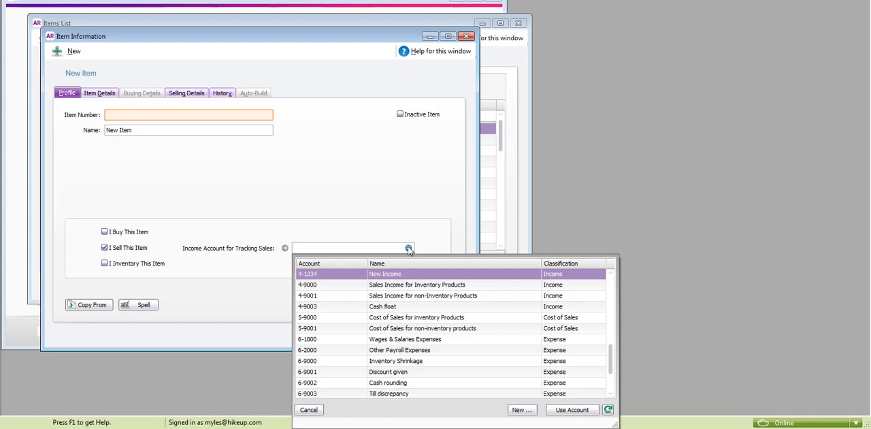
{"action": "double_click", "coordinate": [389, 275]}
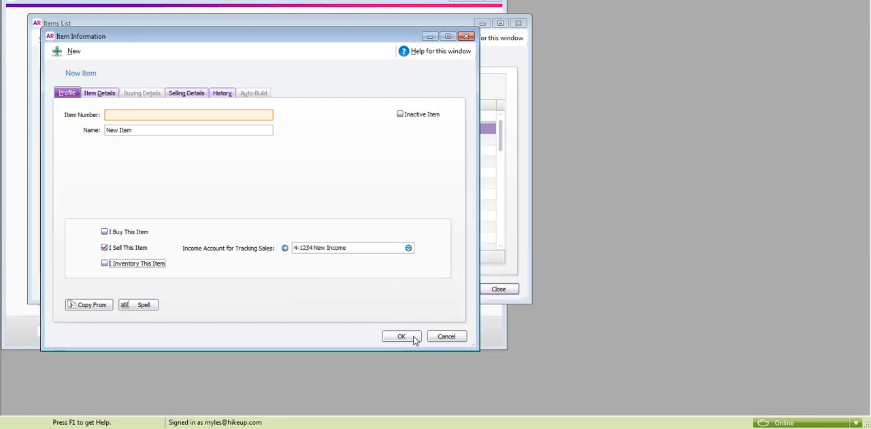
{"action": "left_click", "coordinate": [454, 339]}
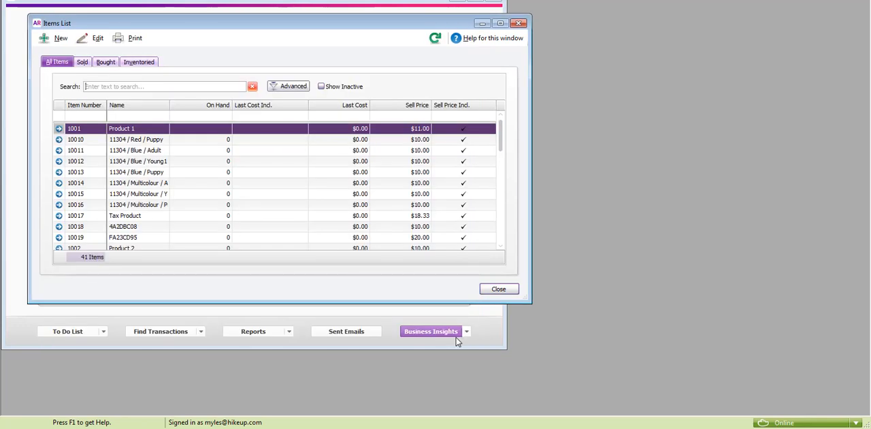
Search the Items List for 9001, review the Sale line item's profile and income account, and close the list
{"action": "left_click", "coordinate": [138, 86]}
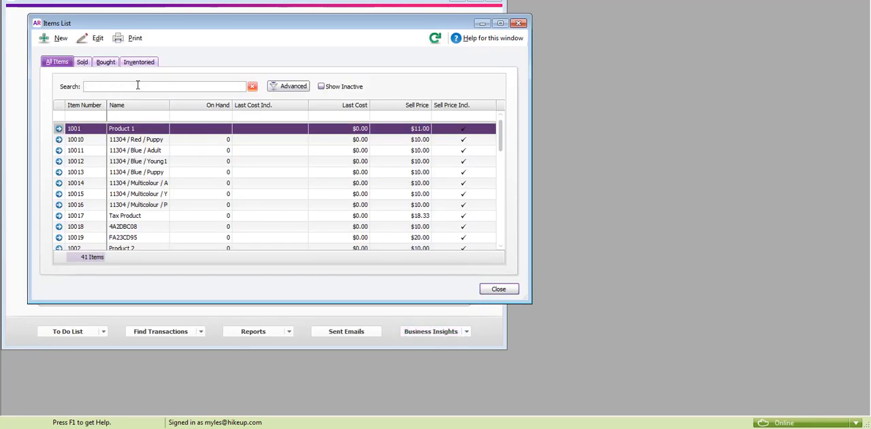
{"action": "type", "text": "90"}
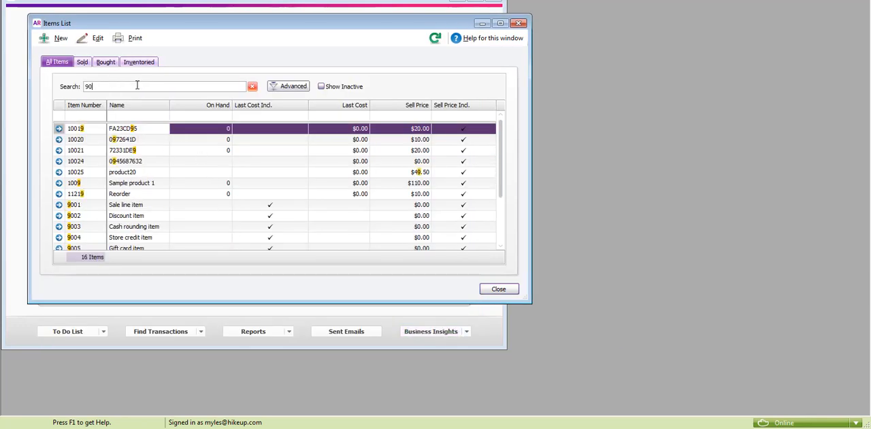
{"action": "type", "text": "01"}
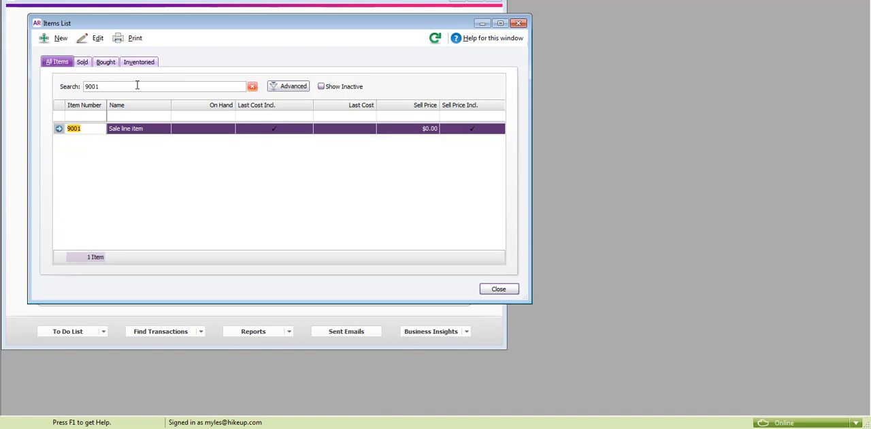
{"action": "left_click", "coordinate": [128, 131]}
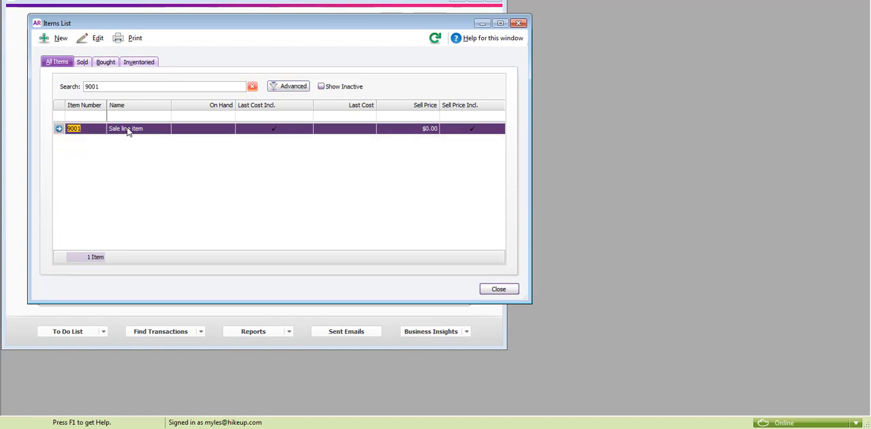
{"action": "double_click", "coordinate": [128, 131]}
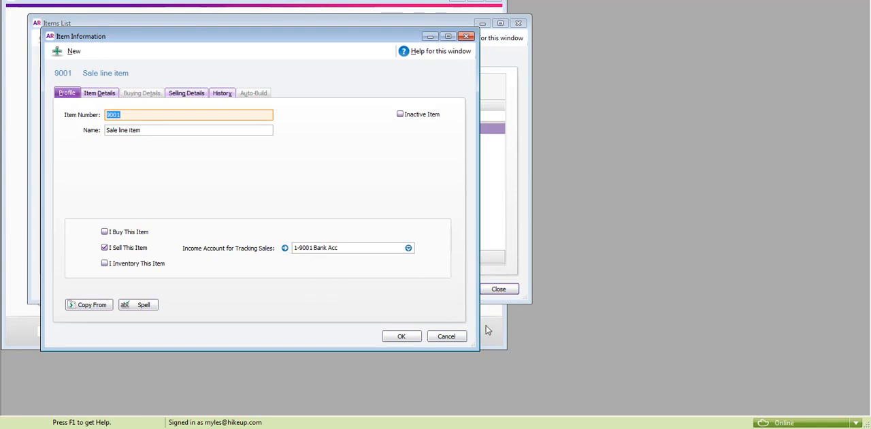
{"action": "left_click", "coordinate": [455, 334]}
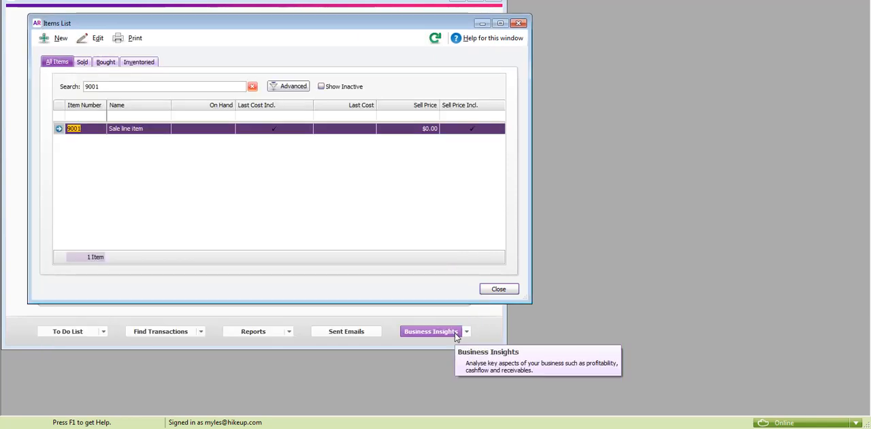
{"action": "left_click", "coordinate": [498, 290]}
Switch back to Hike and set the sale item number in the accounts for payments to 9001
{"action": "key", "text": "alt+Tab"}
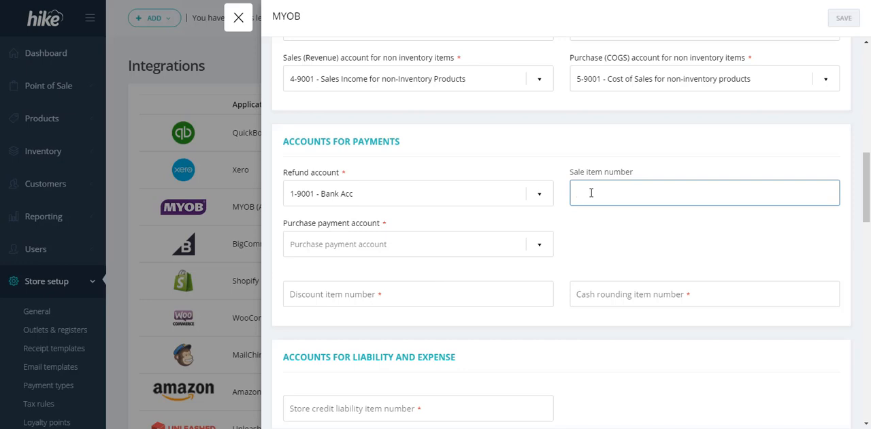
{"action": "type", "text": "9001"}
{"action": "left_click", "coordinate": [603, 234]}
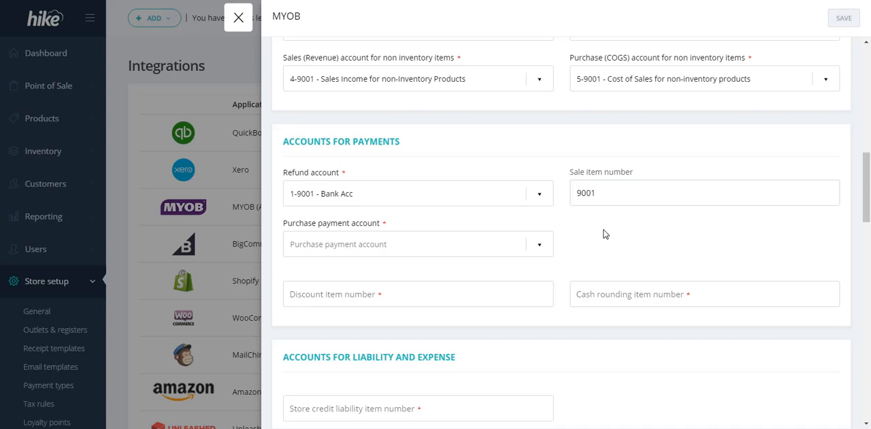
Set the purchase payment account to Bank Acc
{"action": "triple_click", "coordinate": [360, 229]}
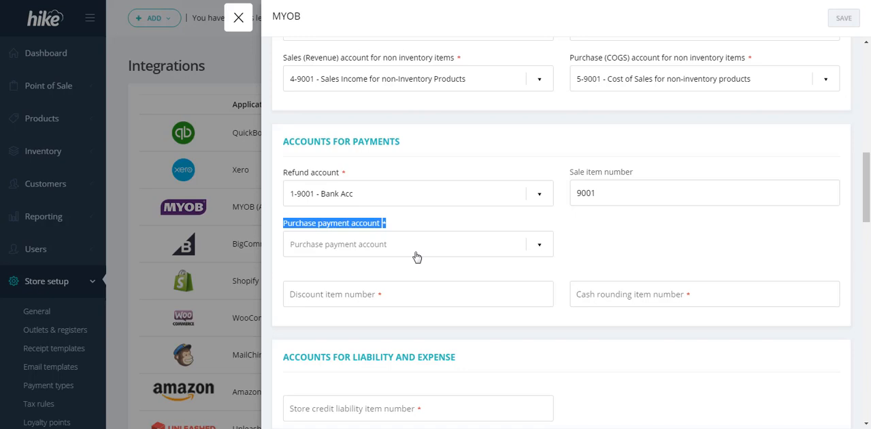
{"action": "left_click", "coordinate": [417, 257]}
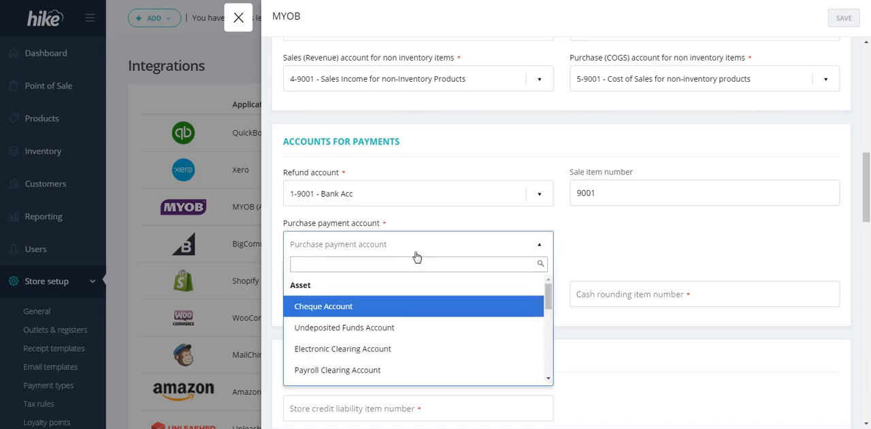
{"action": "type", "text": "bank"}
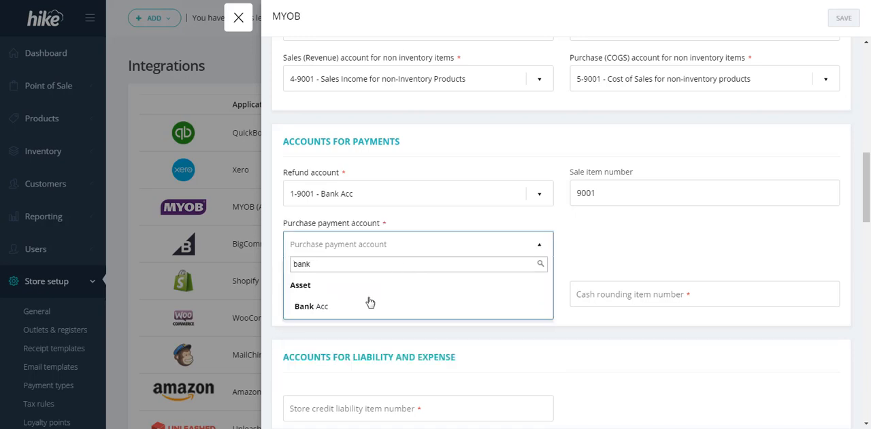
{"action": "left_click", "coordinate": [335, 313]}
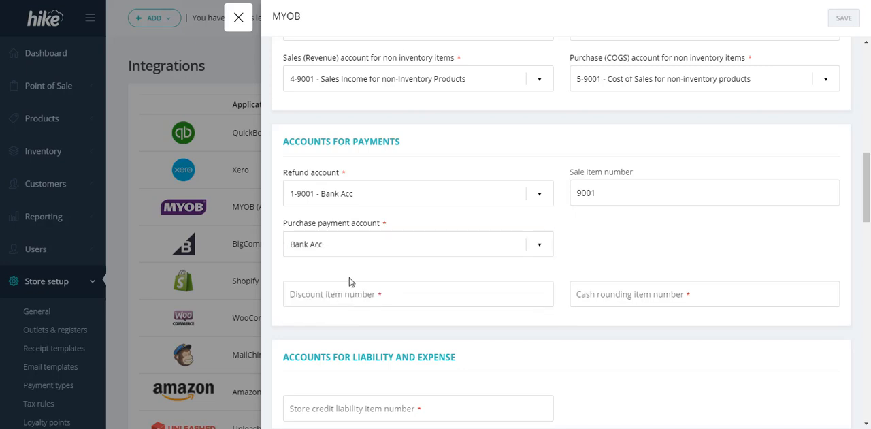
Switch to MYOB AccountRight, search the Accounts List for "bank" and open the Bank Acc account to review it
{"action": "key", "text": "alt+Tab"}
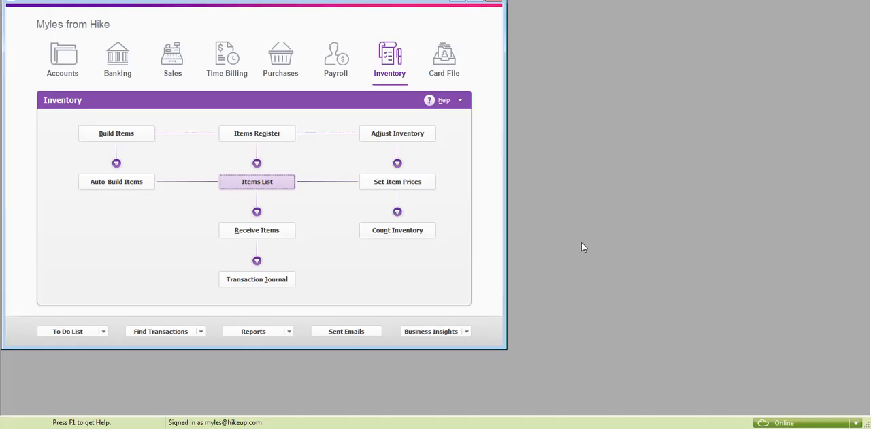
{"action": "left_click", "coordinate": [107, 63]}
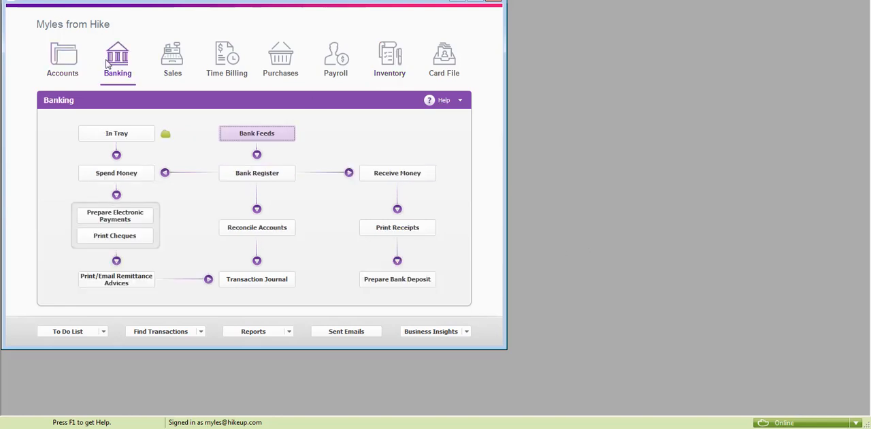
{"action": "left_click", "coordinate": [71, 60]}
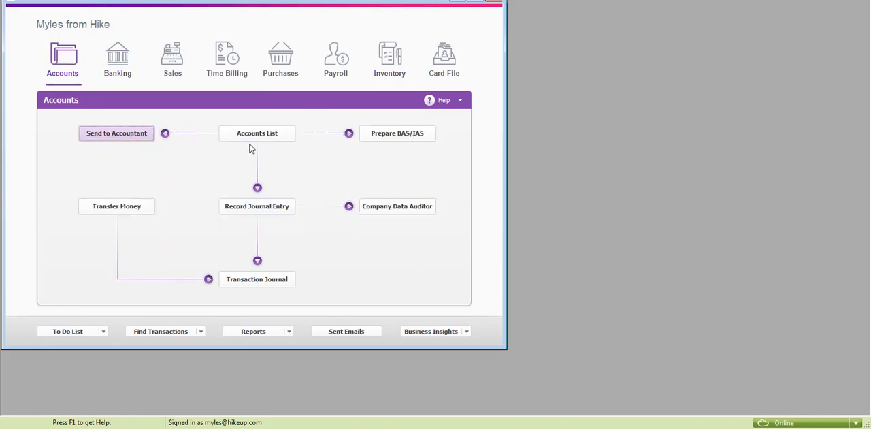
{"action": "left_click", "coordinate": [252, 135]}
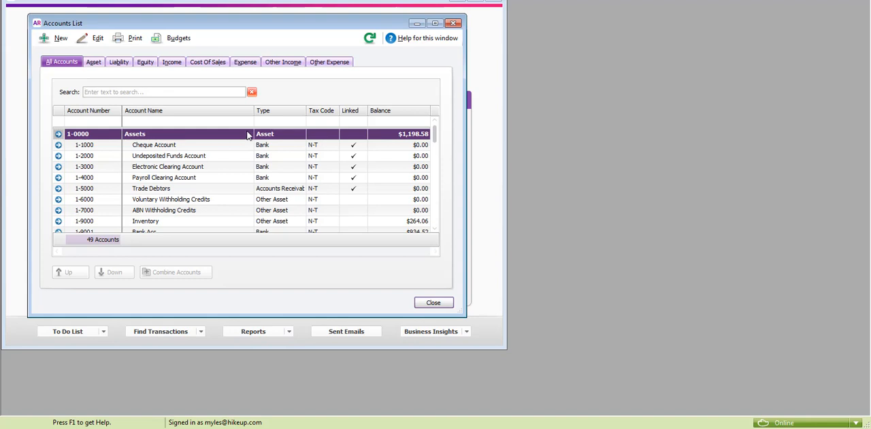
{"action": "left_click", "coordinate": [183, 93]}
{"action": "type", "text": "bank"}
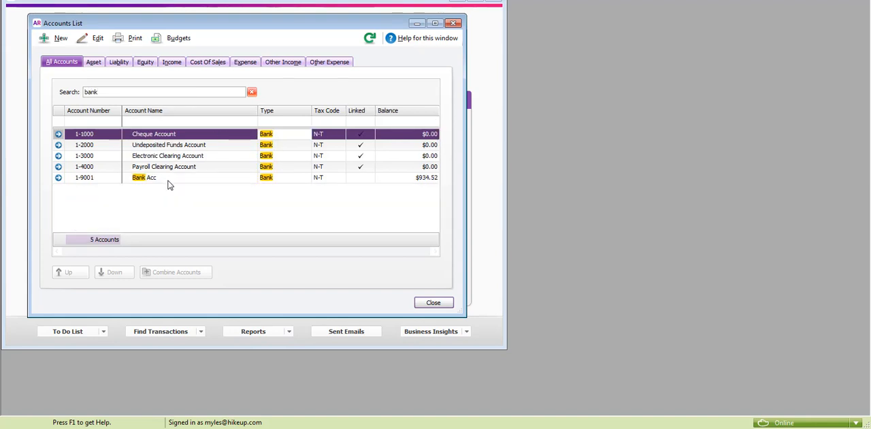
{"action": "double_click", "coordinate": [169, 179]}
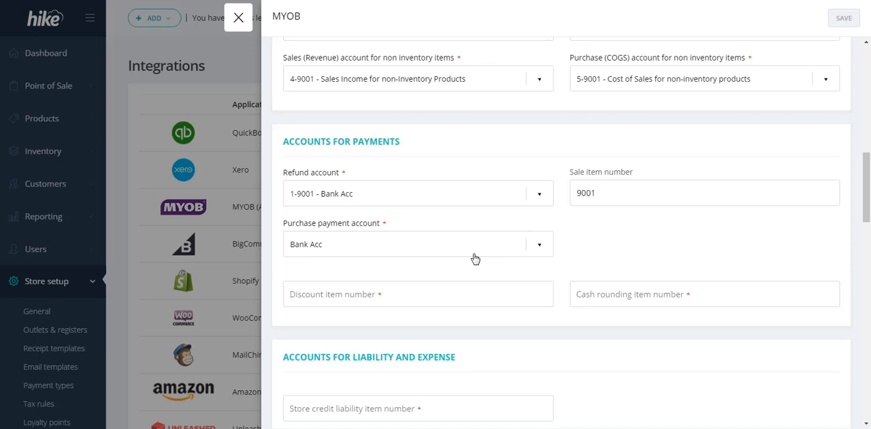
From Hike's empty discount item number field, switch to MYOB AccountRight and bring up the inventory Items List again
{"action": "left_click", "coordinate": [442, 298]}
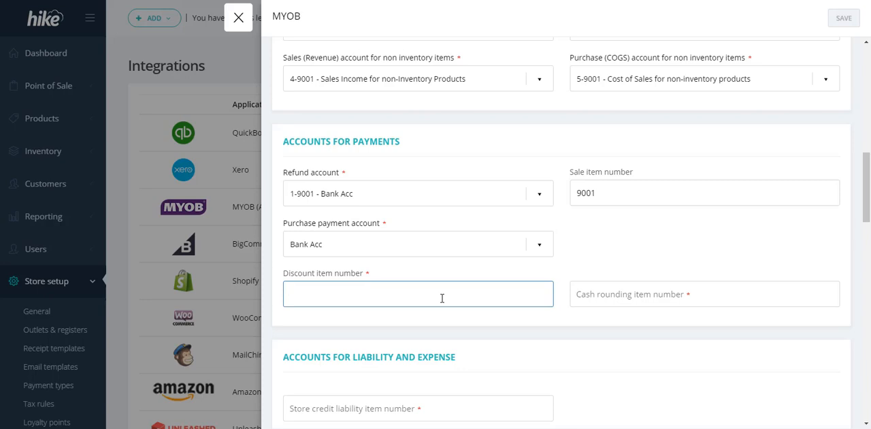
{"action": "scroll", "coordinate": [441, 298], "scroll_direction": "down", "scroll_amount": 2}
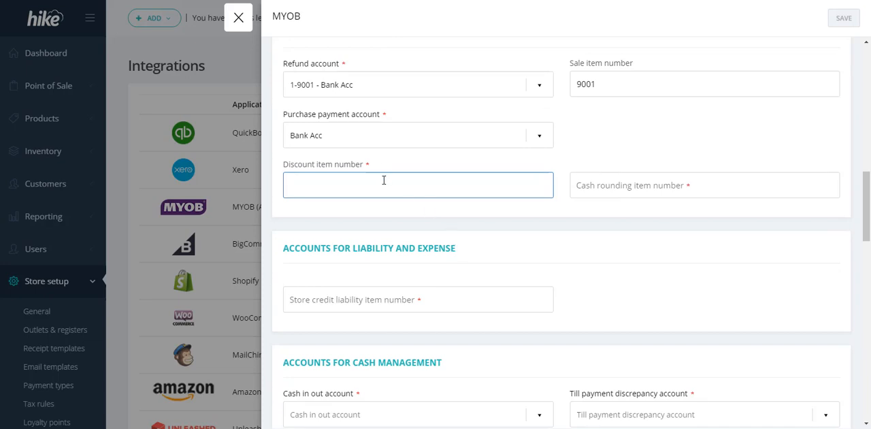
{"action": "key", "text": "alt+Tab"}
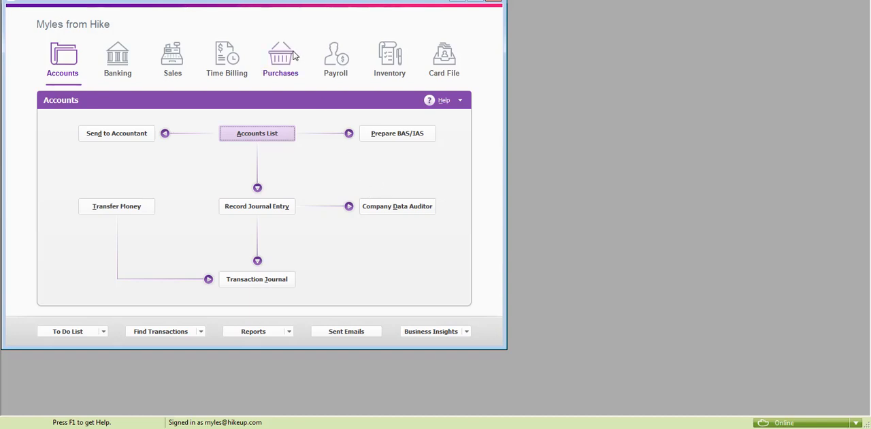
{"action": "left_click", "coordinate": [388, 60]}
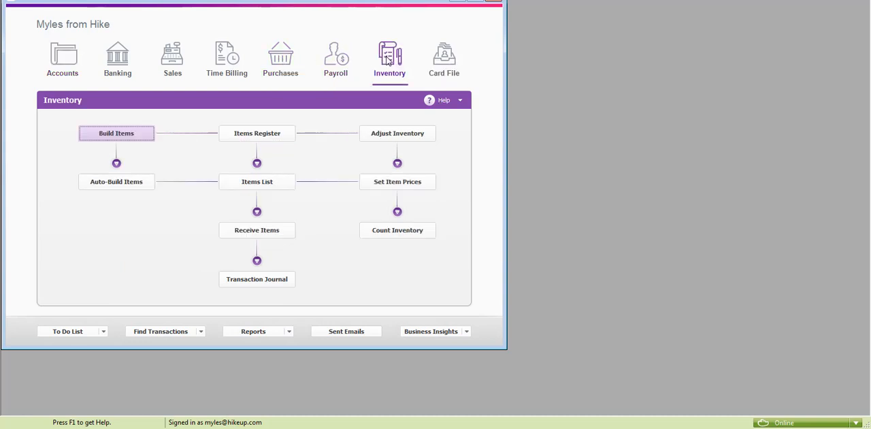
{"action": "left_click", "coordinate": [267, 183]}
Search the Items List for 9002 and open the Discount item to review its profile and selling details
{"action": "left_click", "coordinate": [178, 84]}
{"action": "type", "text": "90"}
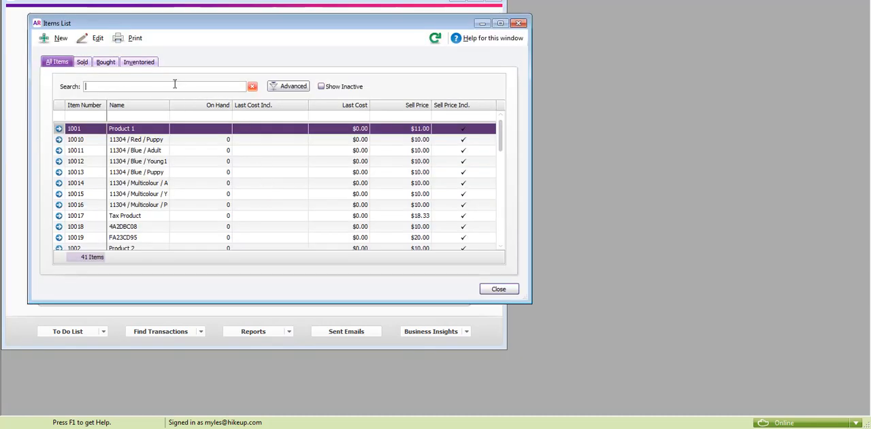
{"action": "type", "text": "02"}
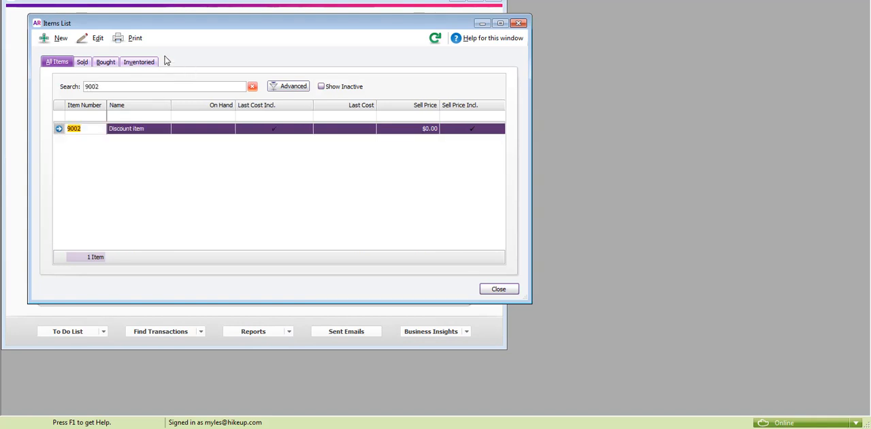
{"action": "double_click", "coordinate": [130, 132]}
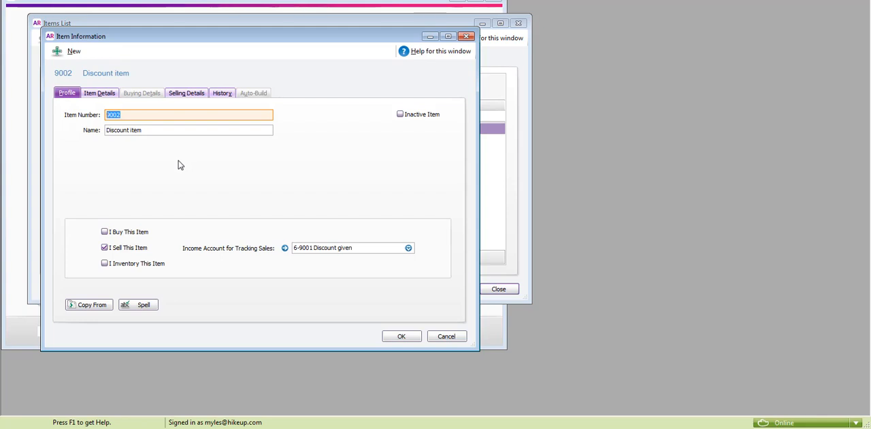
{"action": "left_click", "coordinate": [197, 94]}
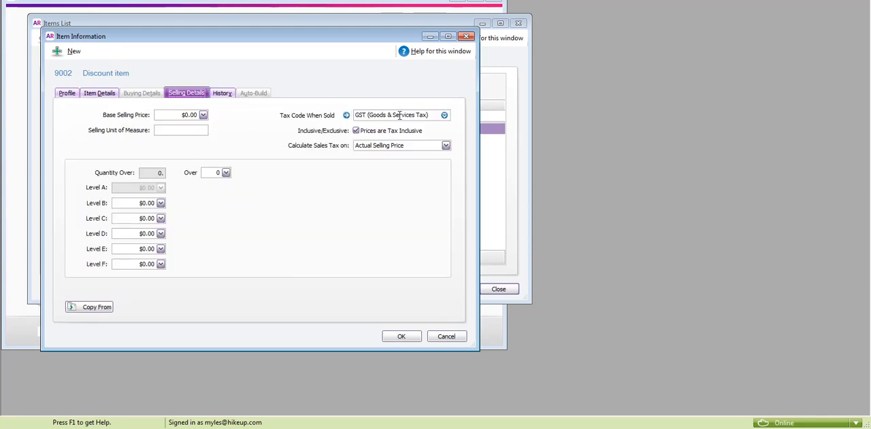
Examine the Discount item's tax code when sold and return to its profile details
{"action": "left_click_drag", "start_coordinate": [358, 116], "coordinate": [434, 117]}
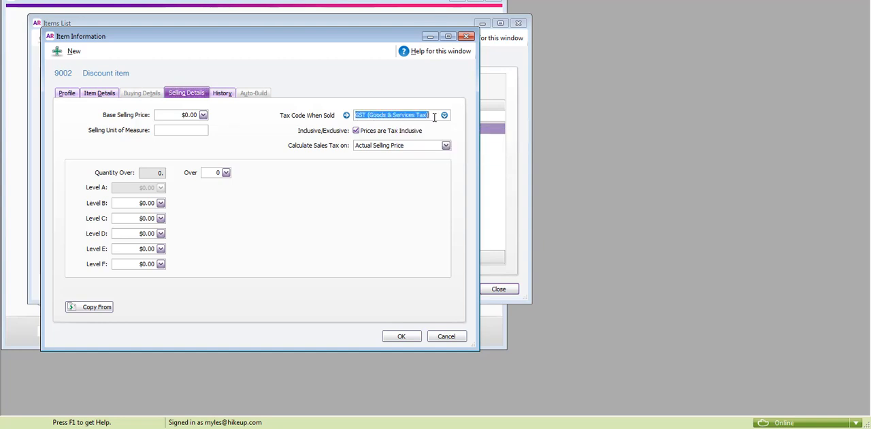
{"action": "left_click", "coordinate": [67, 95]}
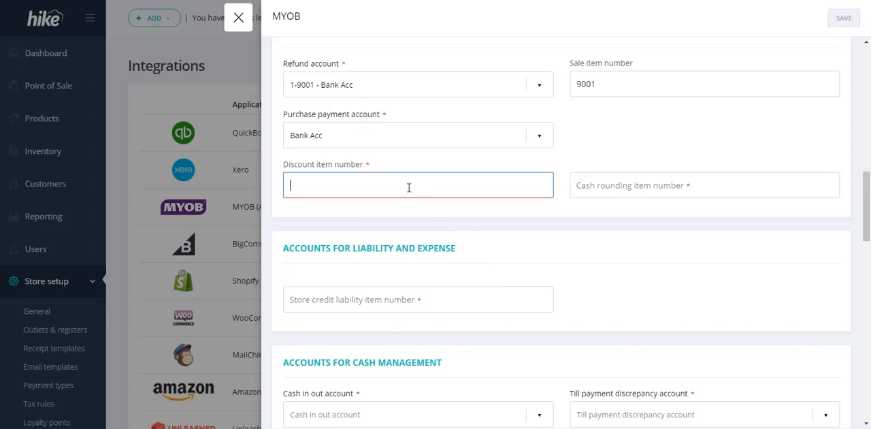
Back in Hike, set the discount item number to 9002 and the cash rounding item number to 9003
{"action": "type", "text": "9002"}
{"action": "left_click", "coordinate": [611, 187]}
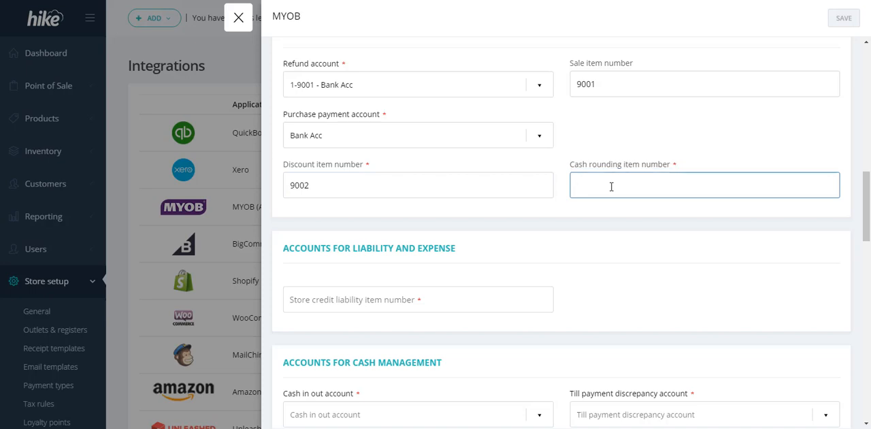
{"action": "type", "text": "9003"}
Set the store credit liability item number to 9004
{"action": "scroll", "coordinate": [455, 301], "scroll_direction": "down", "scroll_amount": 3}
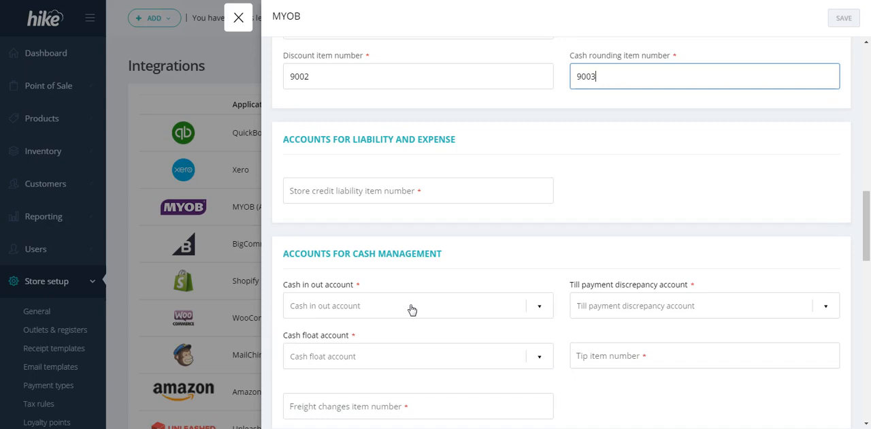
{"action": "left_click", "coordinate": [389, 190]}
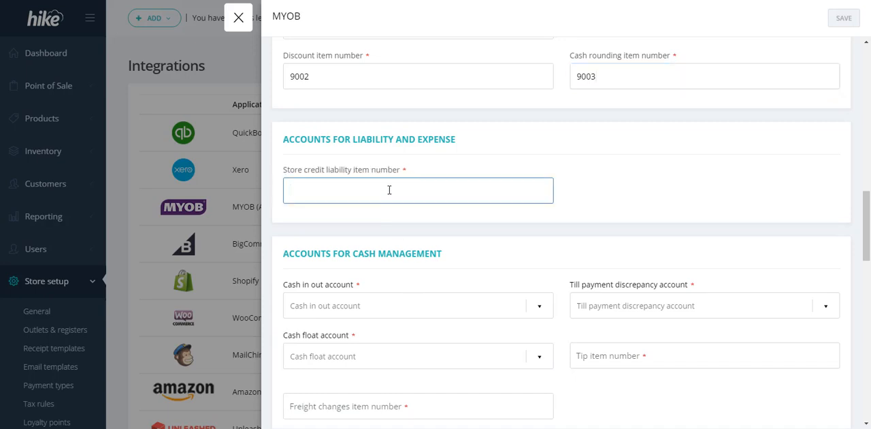
{"action": "type", "text": "9004"}
Set the cash in out account to 1-9002 - Cash in out account and the till payment discrepancy account to 6-9003 - Till discrepancy
{"action": "scroll", "coordinate": [408, 253], "scroll_direction": "down", "scroll_amount": 1}
{"action": "left_click", "coordinate": [409, 253]}
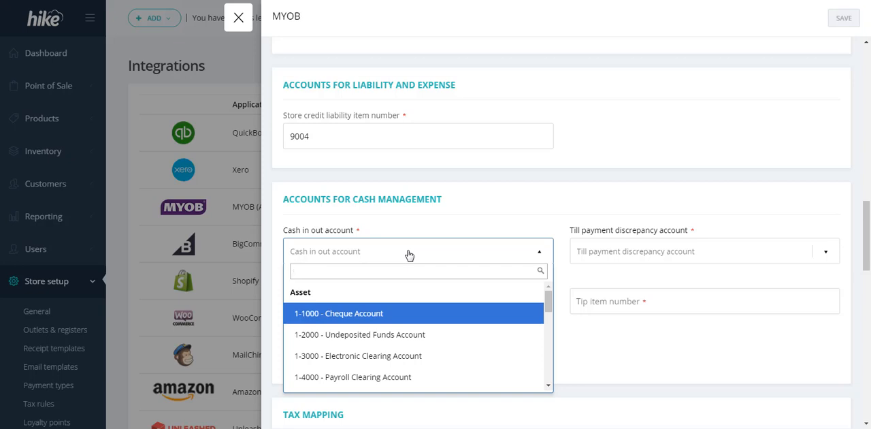
{"action": "type", "text": "cash"}
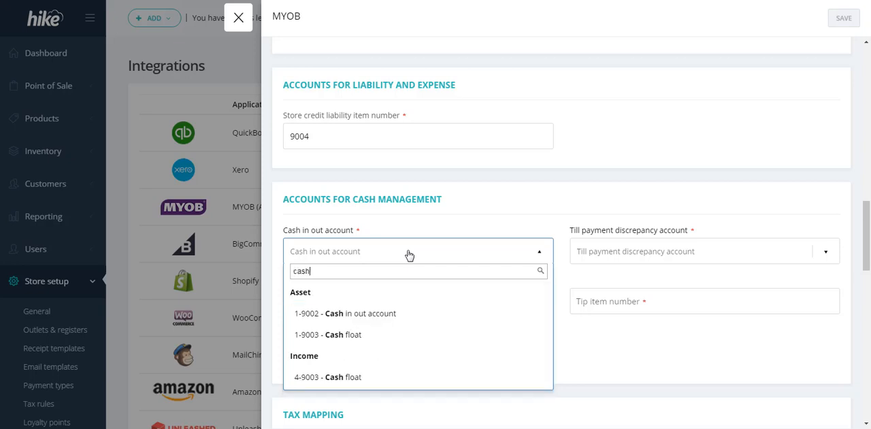
{"action": "left_click", "coordinate": [375, 314]}
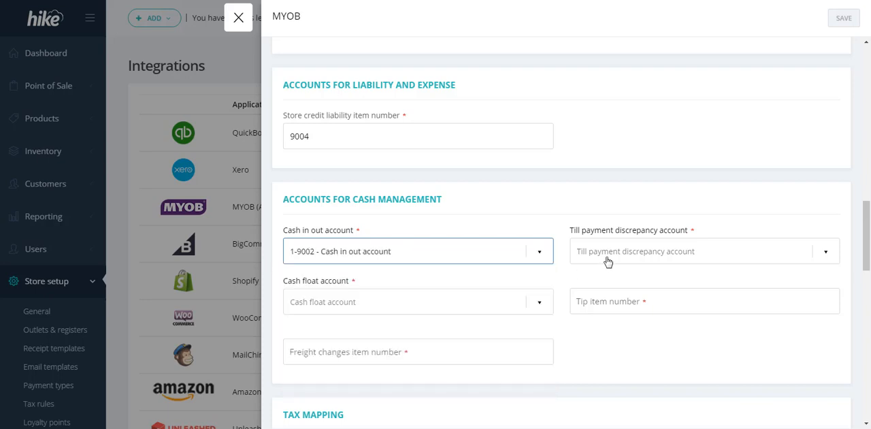
{"action": "left_click", "coordinate": [607, 259]}
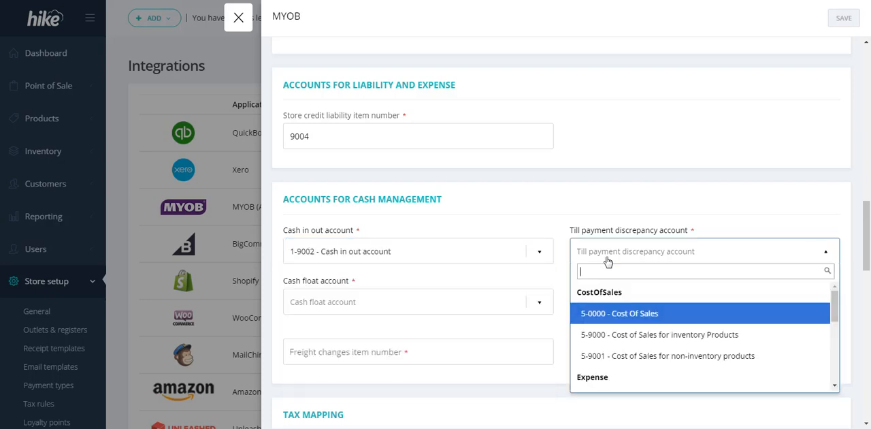
{"action": "type", "text": "is"}
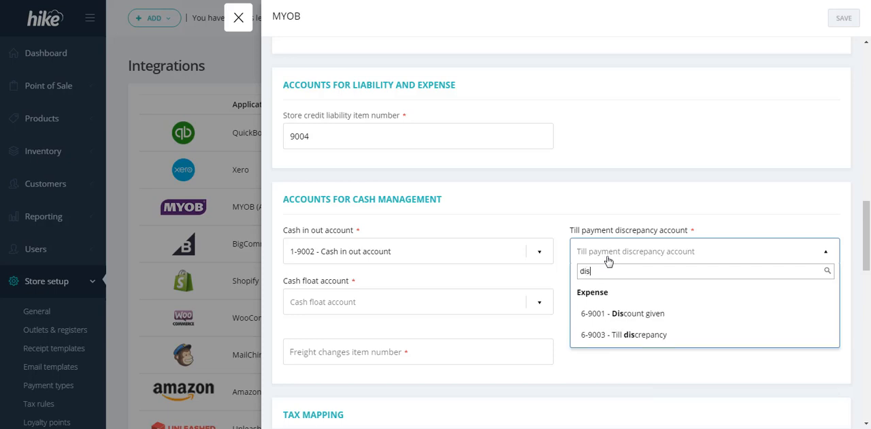
{"action": "left_click", "coordinate": [673, 335]}
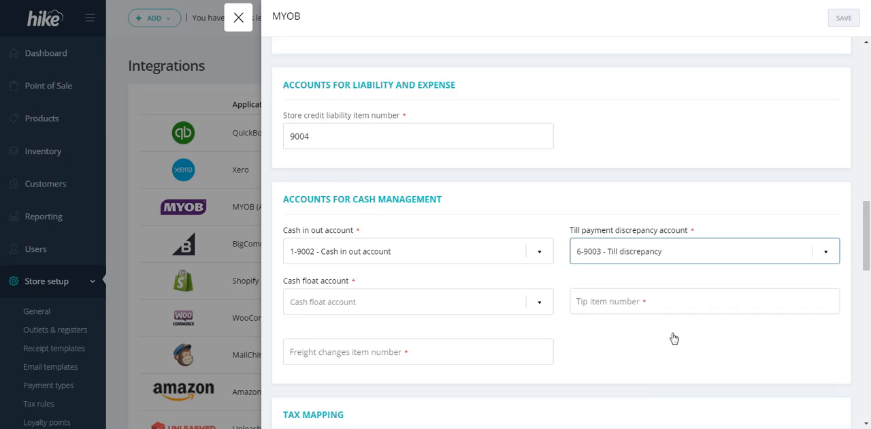
Set the cash float account to the asset account 1-9003 - Cash float
{"action": "left_click", "coordinate": [460, 299]}
{"action": "type", "text": "floa"}
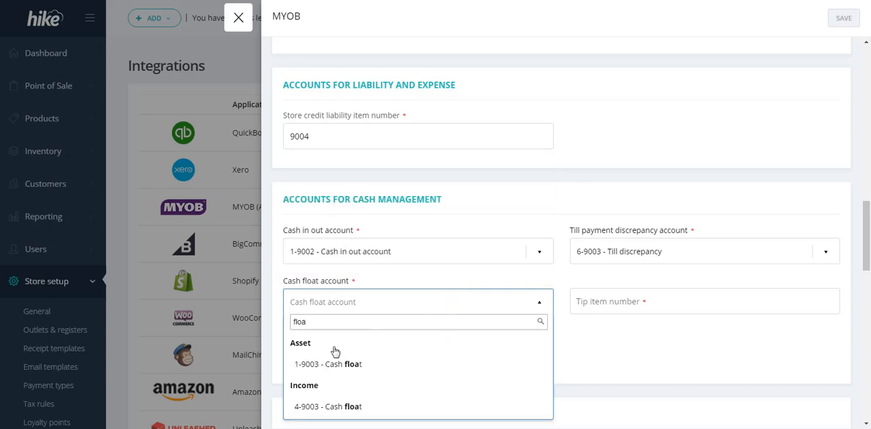
{"action": "left_click", "coordinate": [311, 367]}
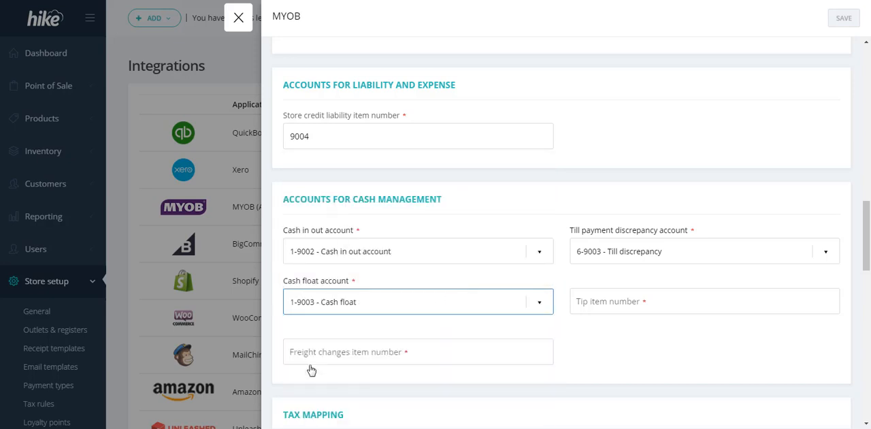
Enter 9008 as the tip item number and 9009 as the freight changes item number
{"action": "left_click", "coordinate": [657, 306]}
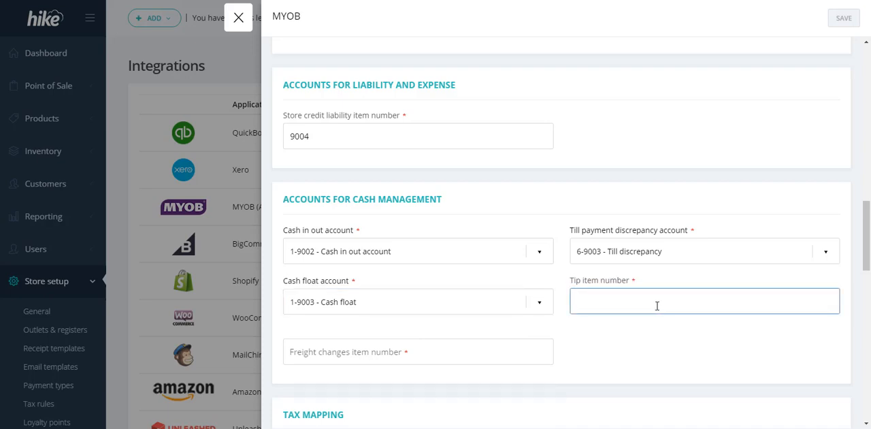
{"action": "type", "text": "9008"}
{"action": "left_click", "coordinate": [357, 353]}
{"action": "type", "text": "90"}
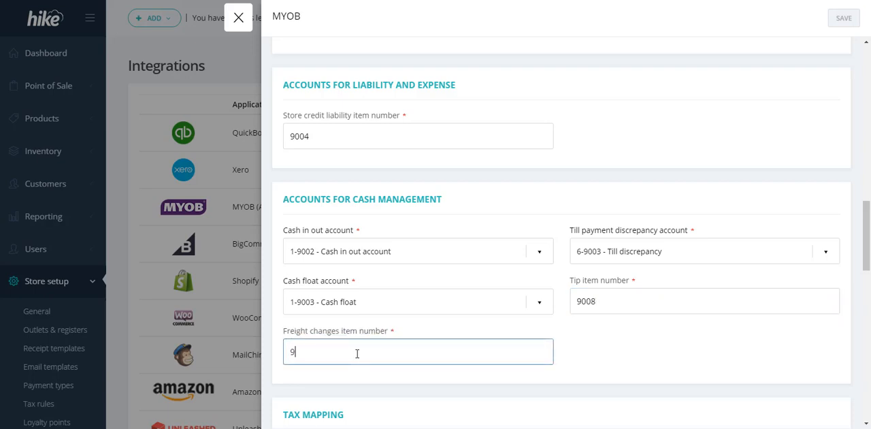
{"action": "type", "text": "09"}
{"action": "left_click", "coordinate": [615, 357]}
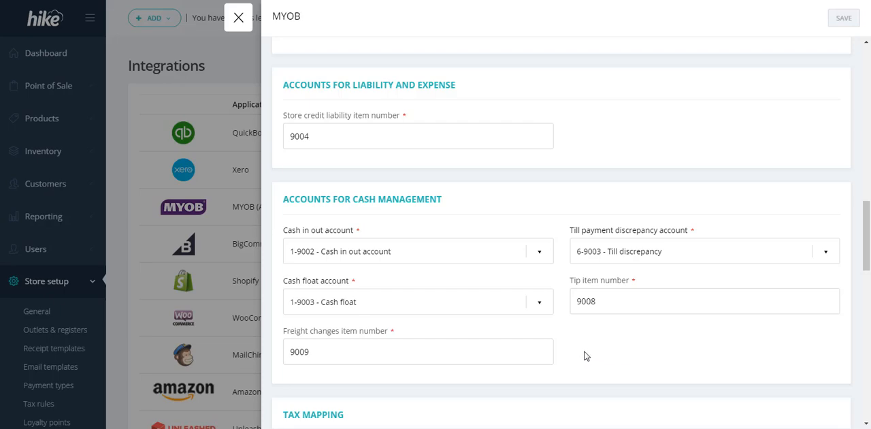
Switch to MYOB AccountRight, search a reopened Items List for "loyal" and review the Loyalty expense item's profile
{"action": "key", "text": "alt+Tab"}
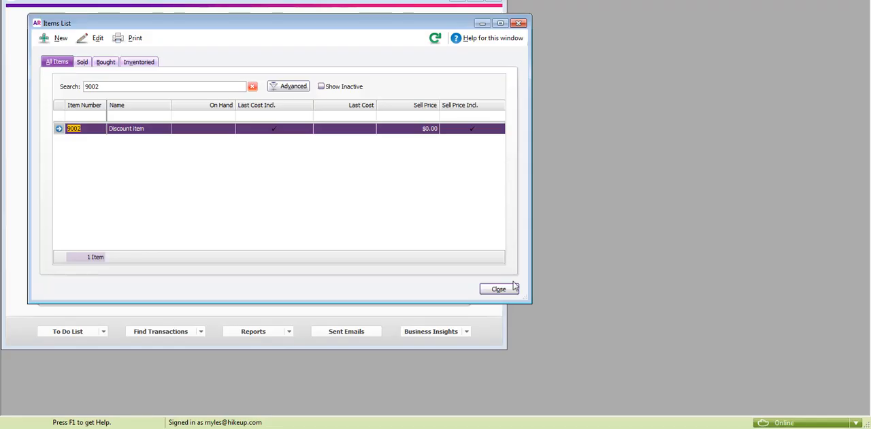
{"action": "left_click", "coordinate": [502, 291]}
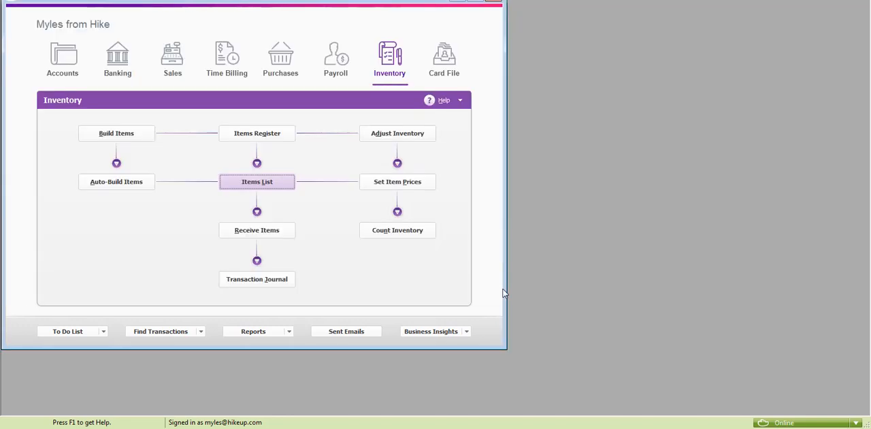
{"action": "left_click", "coordinate": [244, 184]}
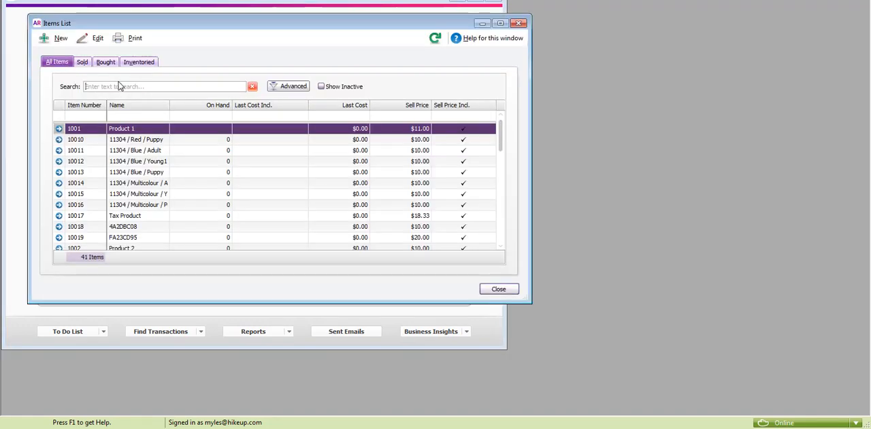
{"action": "type", "text": "loyal"}
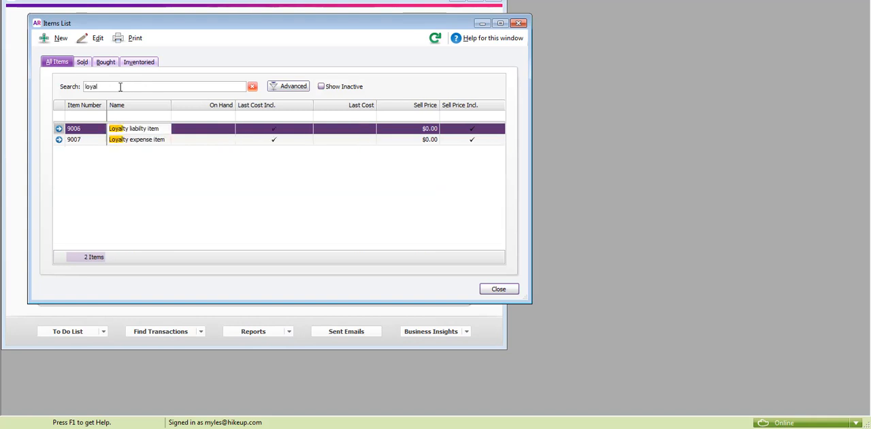
{"action": "double_click", "coordinate": [135, 141]}
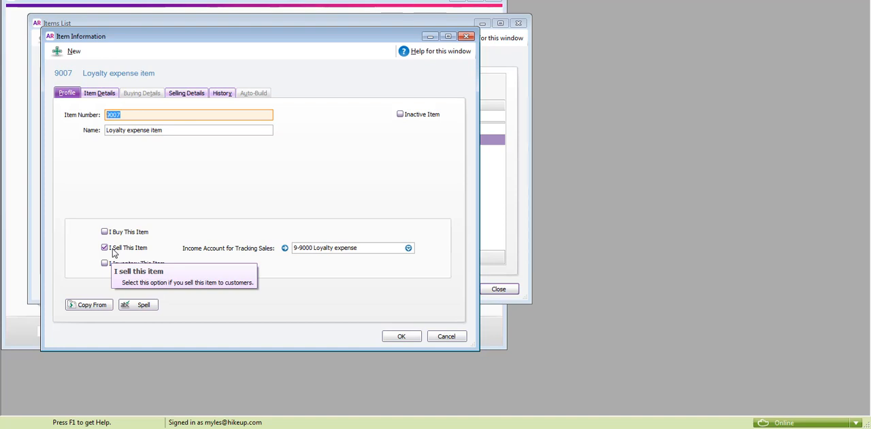
{"action": "left_click", "coordinate": [451, 340]}
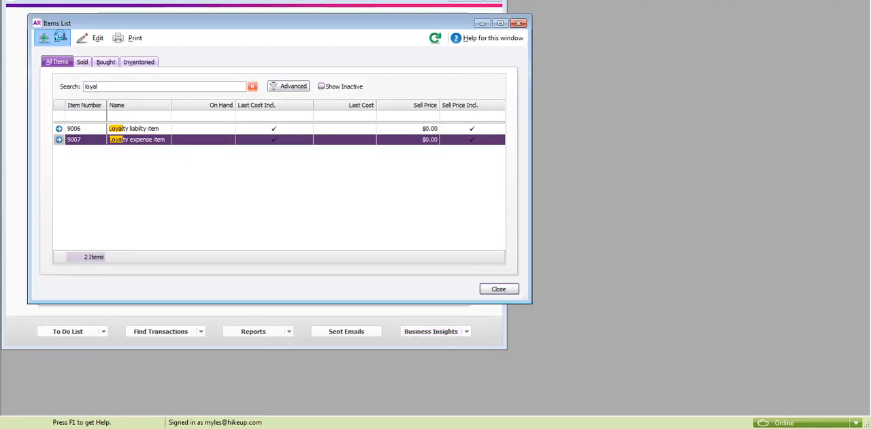
Try a new sold item with 6-1000 Wages & Salaries Expenses as its income account, and cancel it and close the Items List
{"action": "left_click", "coordinate": [61, 37]}
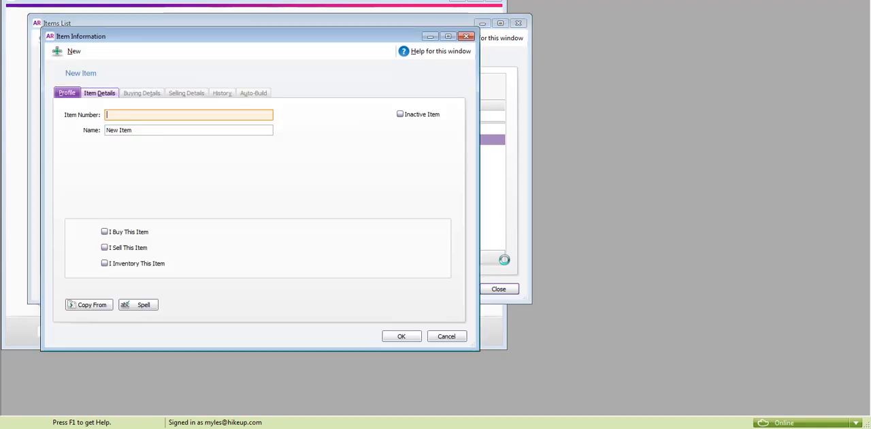
{"action": "left_click", "coordinate": [105, 248]}
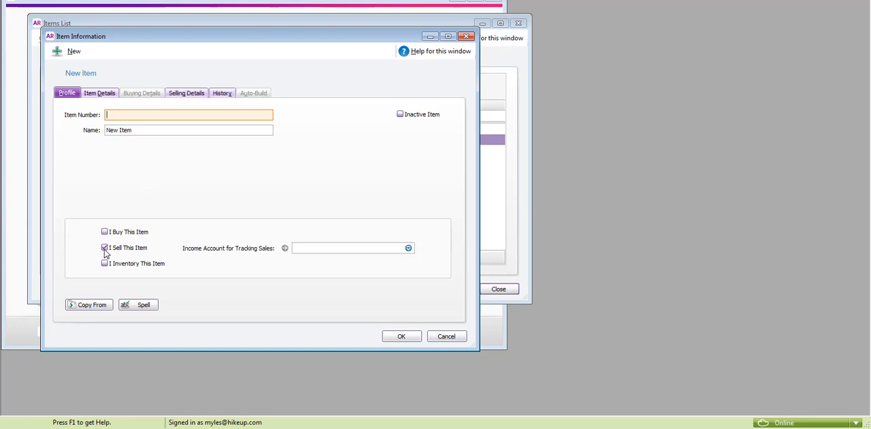
{"action": "left_click", "coordinate": [329, 249]}
{"action": "double_click", "coordinate": [412, 343]}
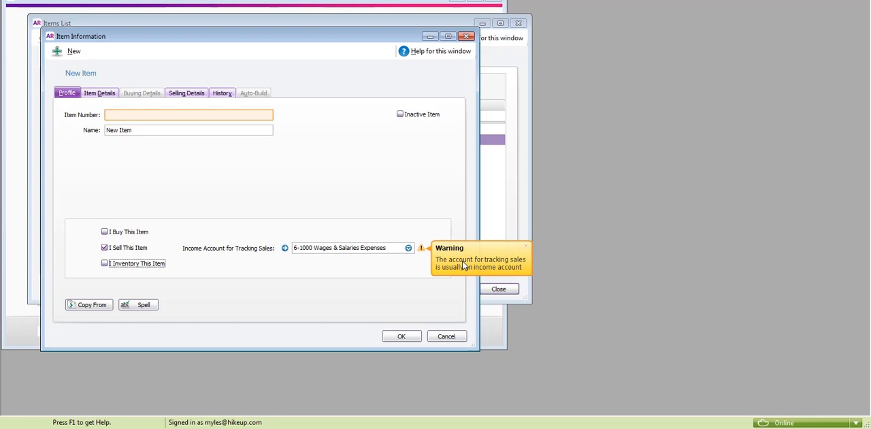
{"action": "left_click", "coordinate": [446, 336]}
{"action": "left_click", "coordinate": [504, 288]}
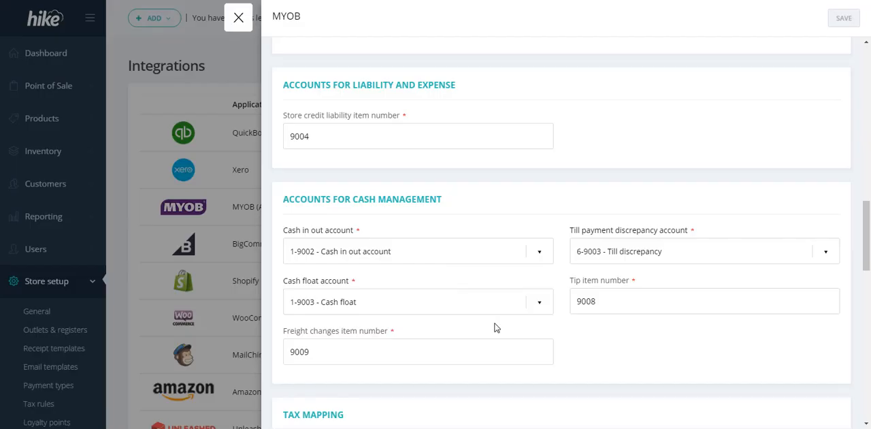
In Hike's tax mapping, map No Tax to EXP [0%] for both MYOB sales tax and MYOB purchase tax
{"action": "scroll", "coordinate": [492, 325], "scroll_direction": "down", "scroll_amount": 2}
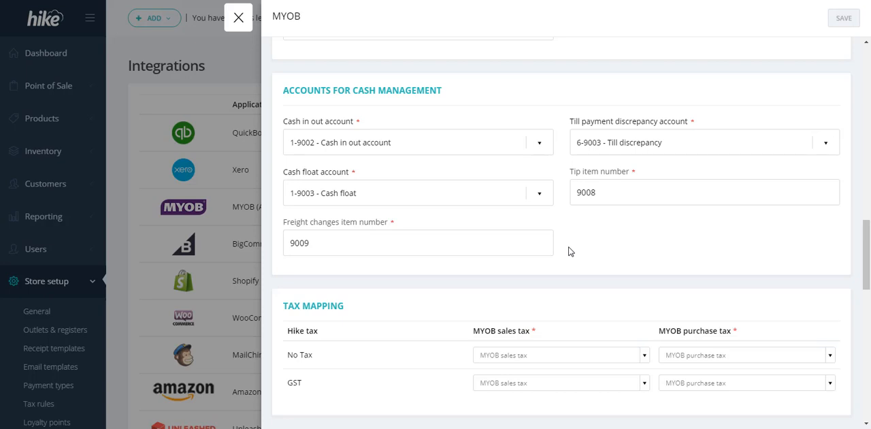
{"action": "scroll", "coordinate": [548, 280], "scroll_direction": "down", "scroll_amount": 1}
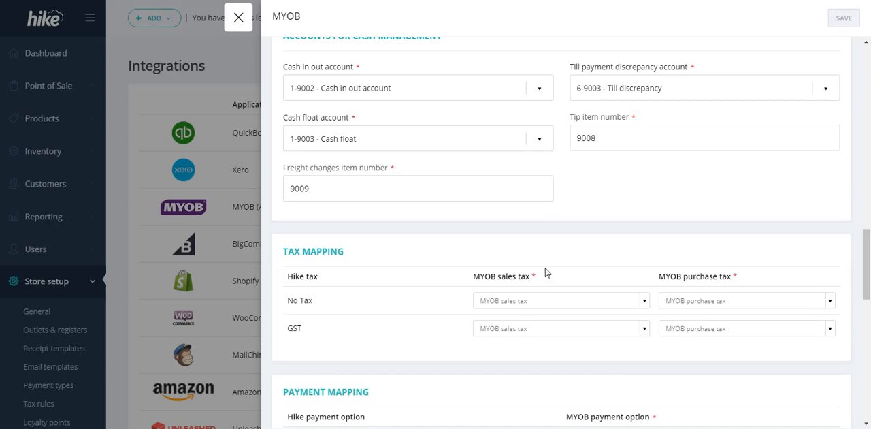
{"action": "left_click", "coordinate": [524, 304]}
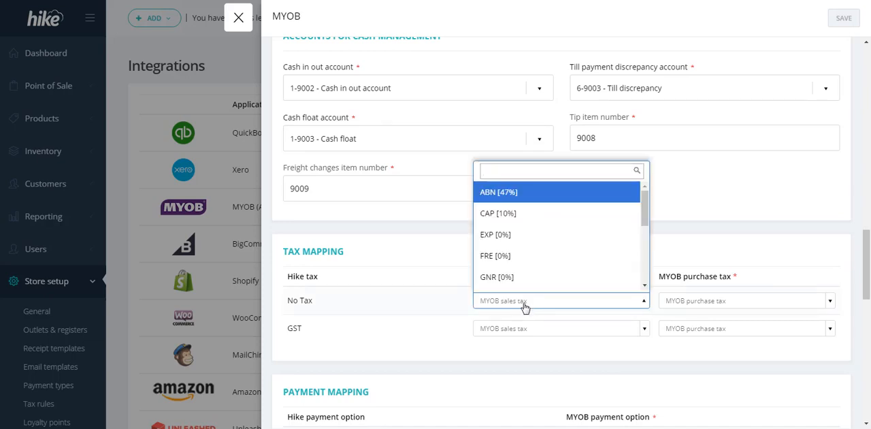
{"action": "type", "text": "0"}
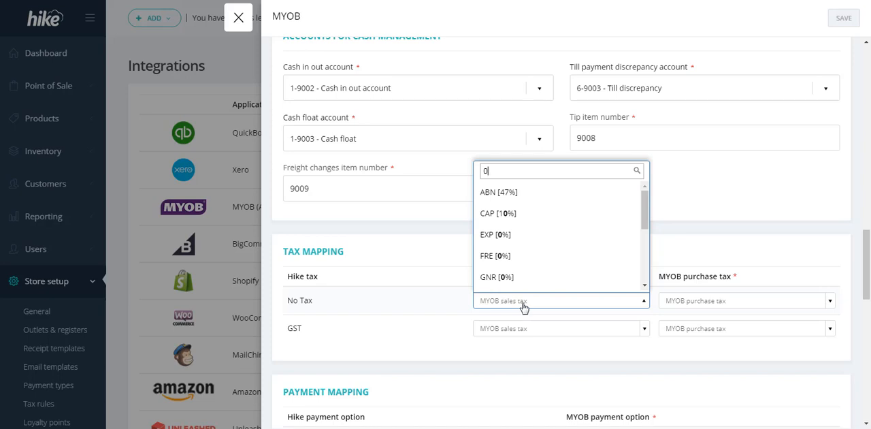
{"action": "type", "text": "0"}
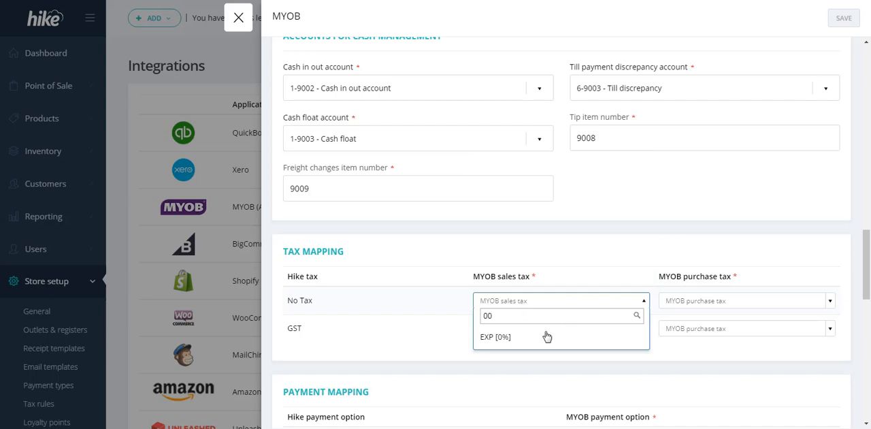
{"action": "left_click", "coordinate": [522, 340]}
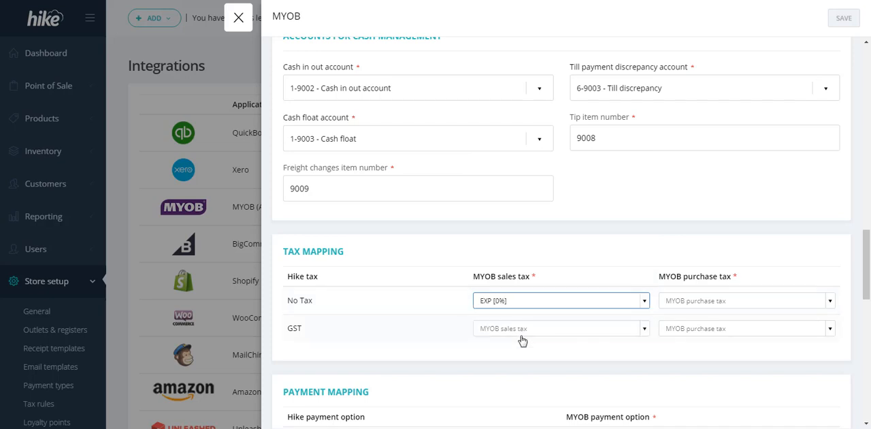
{"action": "left_click", "coordinate": [695, 304]}
{"action": "left_click", "coordinate": [697, 254]}
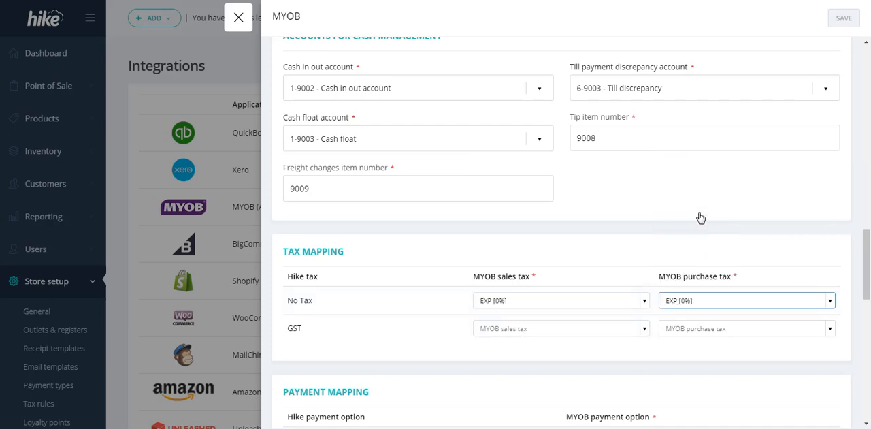
Map the Hike GST tax to GST [10%] as its MYOB sales tax
{"action": "left_click", "coordinate": [503, 329]}
{"action": "type", "text": "gst"}
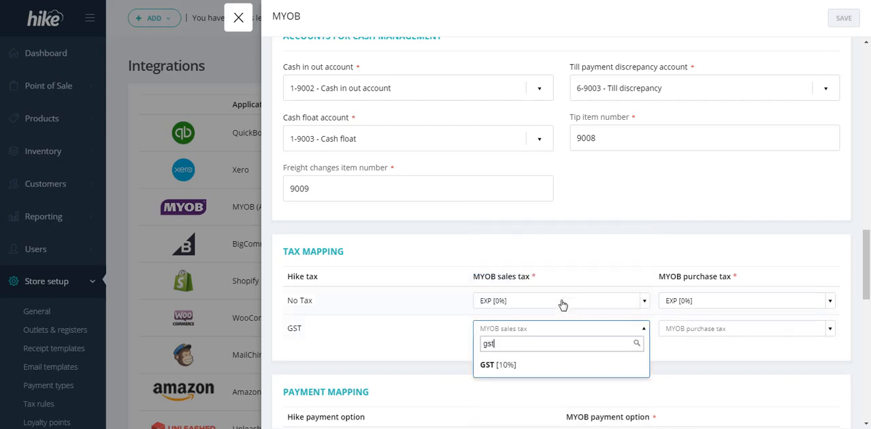
{"action": "left_click", "coordinate": [498, 367]}
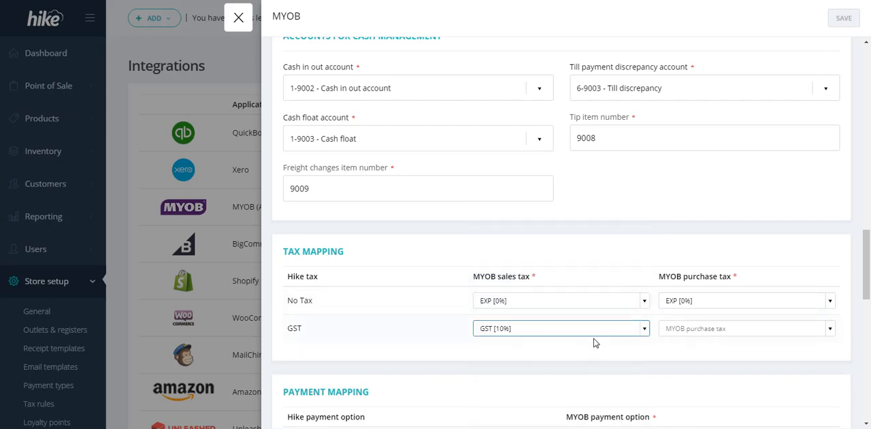
Map the Hike GST tax to GST [10%] as its MYOB purchase tax
{"action": "left_click", "coordinate": [727, 332]}
{"action": "type", "text": "gst"}
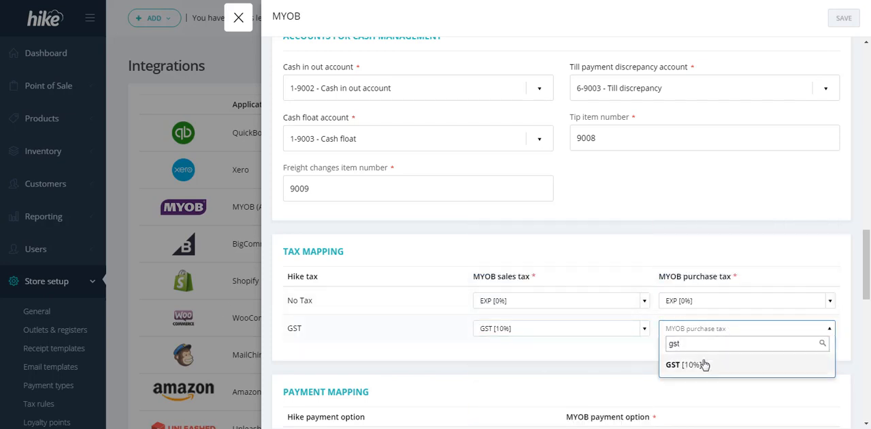
{"action": "left_click", "coordinate": [704, 365]}
In the payment mapping, set Bank Acc as the MYOB payment option for both Cash and Card
{"action": "scroll", "coordinate": [449, 353], "scroll_direction": "down", "scroll_amount": 3}
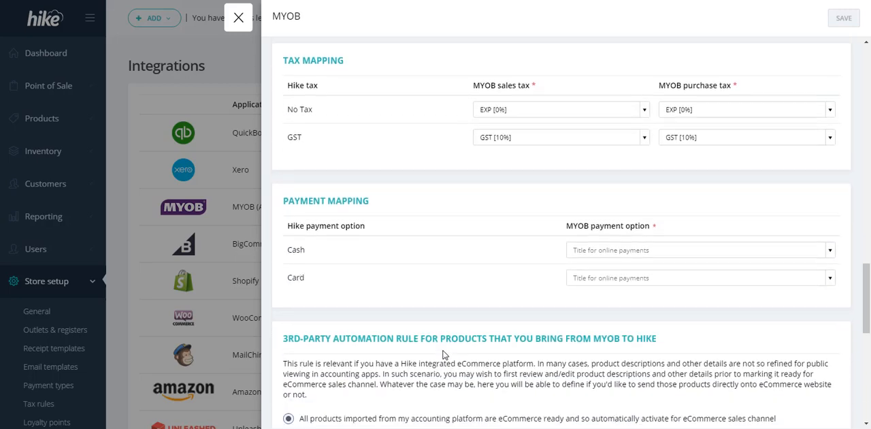
{"action": "scroll", "coordinate": [442, 354], "scroll_direction": "down", "scroll_amount": 1}
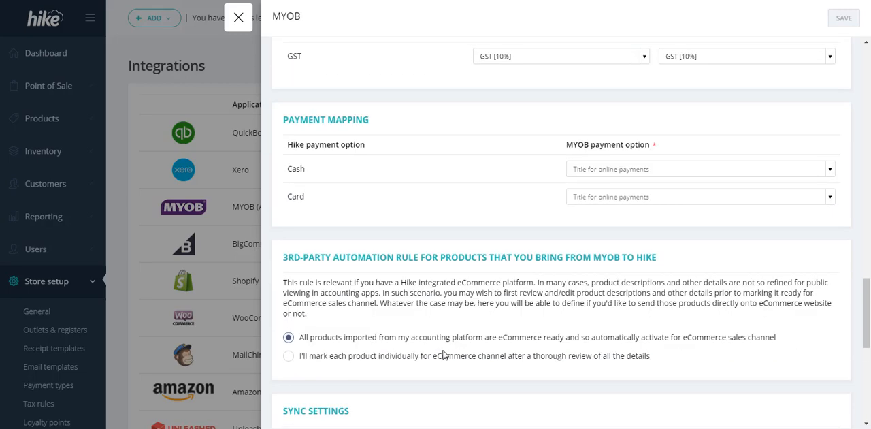
{"action": "left_click", "coordinate": [643, 172]}
{"action": "type", "text": "acc"}
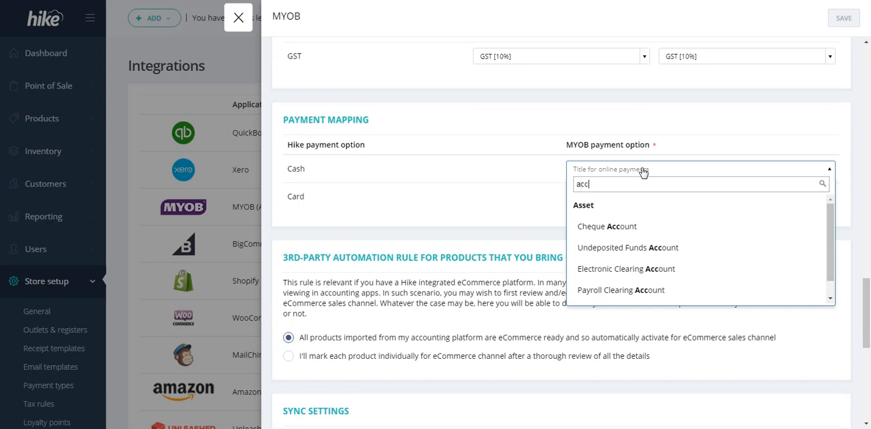
{"action": "scroll", "coordinate": [671, 230], "scroll_direction": "down", "scroll_amount": 1}
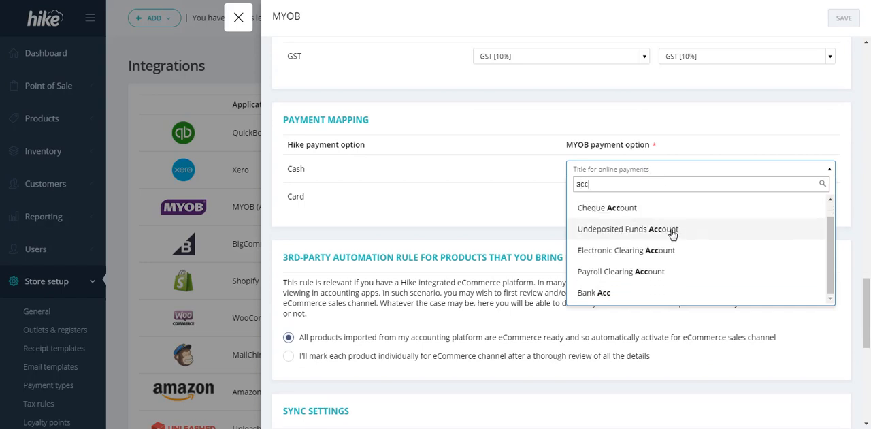
{"action": "left_click", "coordinate": [611, 292]}
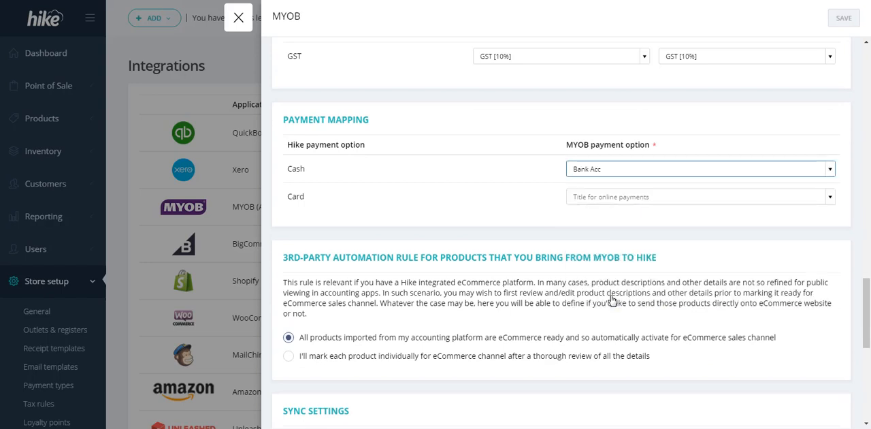
{"action": "left_click", "coordinate": [602, 199]}
{"action": "type", "text": "acc"}
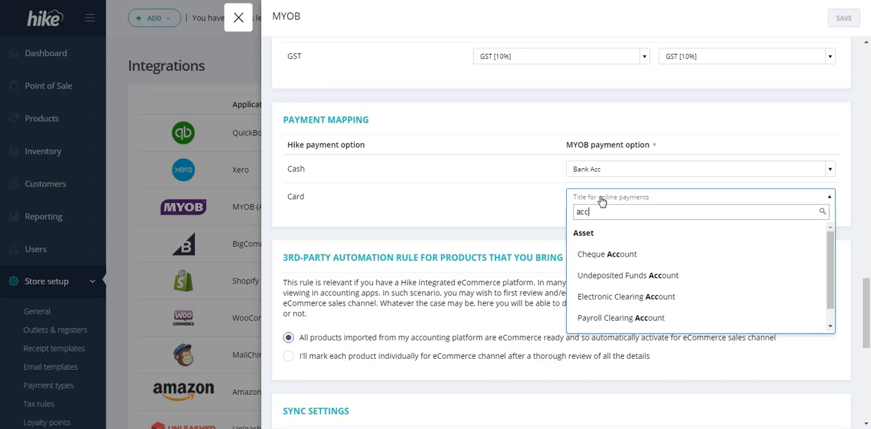
{"action": "scroll", "coordinate": [675, 311], "scroll_direction": "down", "scroll_amount": 1}
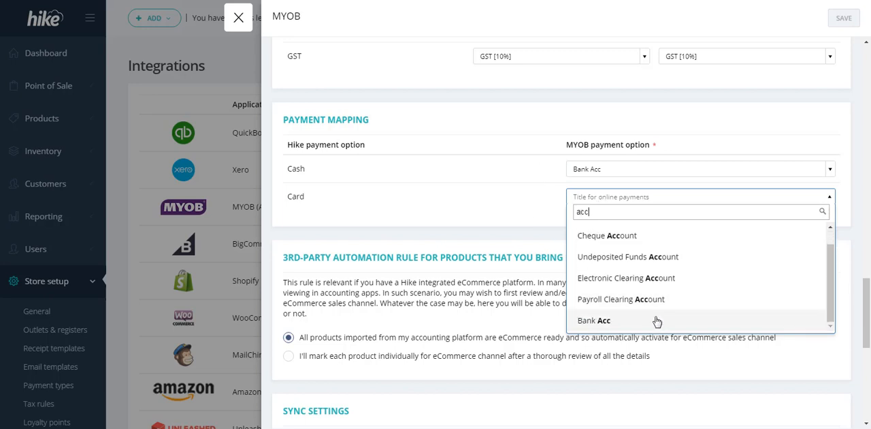
{"action": "left_click", "coordinate": [657, 320]}
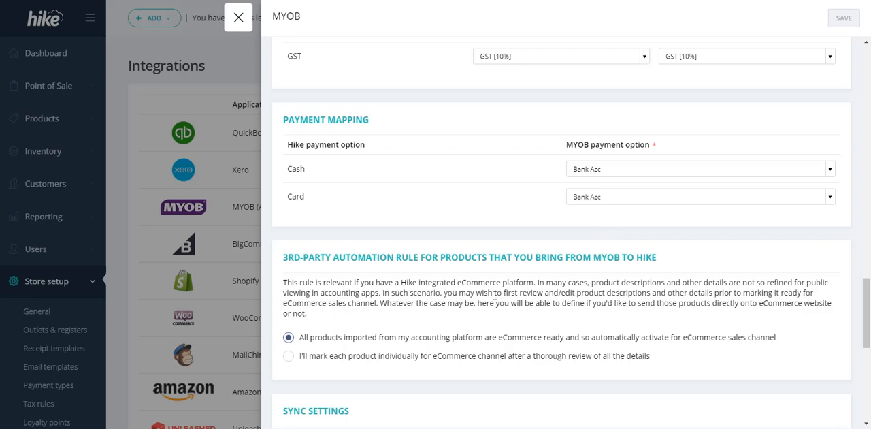
Set the 3rd-party automation rule so each product is marked individually for the eCommerce channel after a thorough review
{"action": "triple_click", "coordinate": [357, 259]}
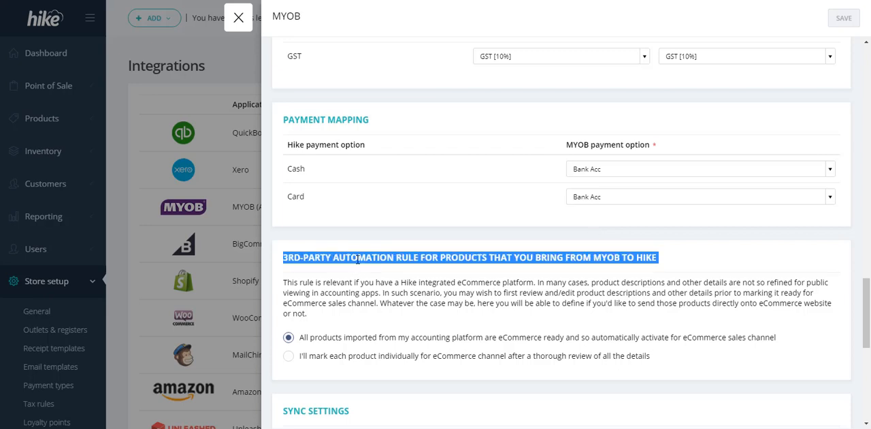
{"action": "left_click", "coordinate": [358, 273]}
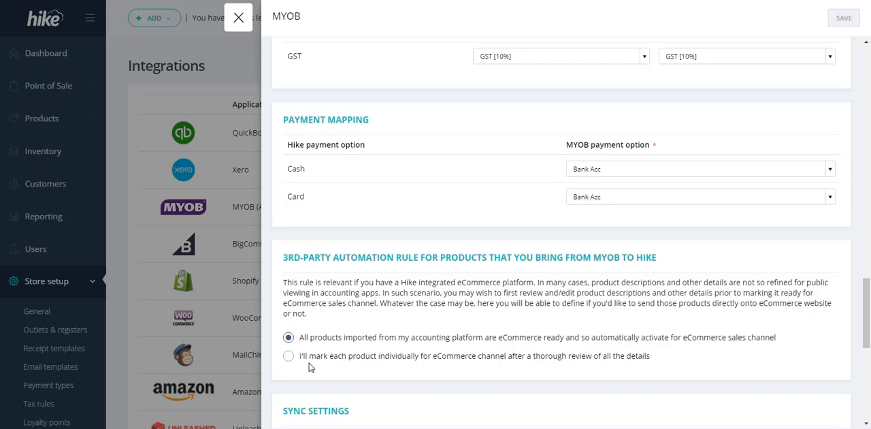
{"action": "left_click", "coordinate": [289, 355]}
Set the sync settings to 2-way for customers, products and inventory, sales, supplier and purchase order
{"action": "scroll", "coordinate": [484, 360], "scroll_direction": "down", "scroll_amount": 2}
{"action": "scroll", "coordinate": [487, 338], "scroll_direction": "down", "scroll_amount": 2}
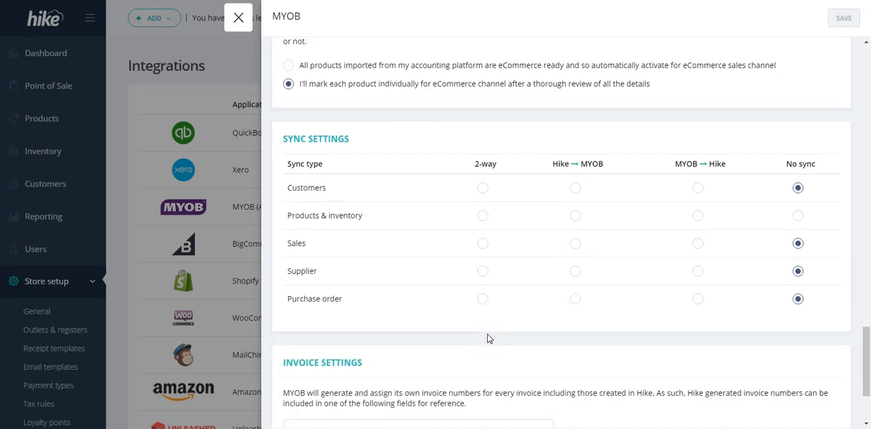
{"action": "left_click", "coordinate": [482, 189]}
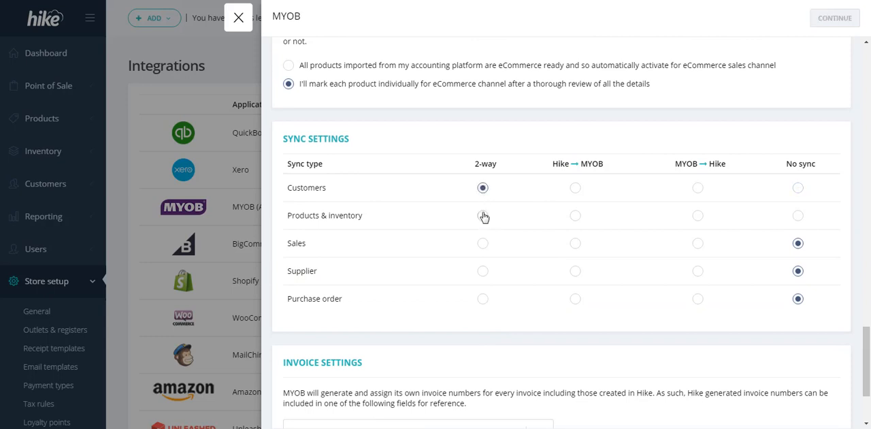
{"action": "left_click", "coordinate": [483, 215]}
{"action": "left_click", "coordinate": [483, 243]}
{"action": "left_click", "coordinate": [482, 271]}
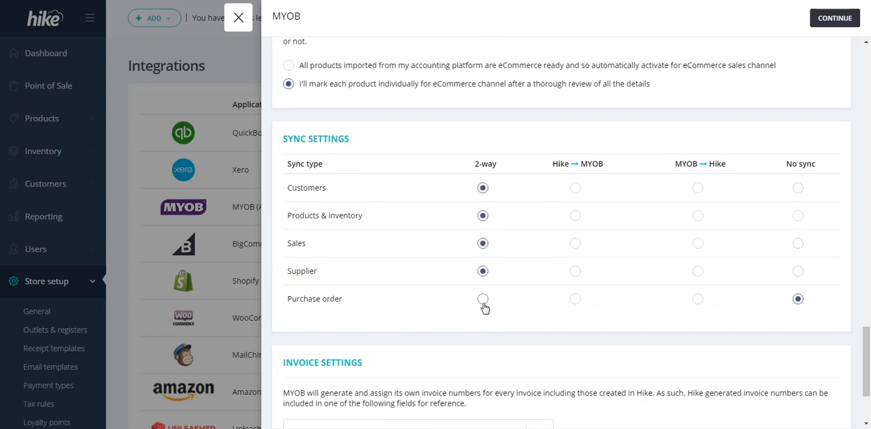
{"action": "left_click", "coordinate": [483, 302]}
Review the invoice settings and open the choice of MYOB field for Hike-generated invoice numbers
{"action": "scroll", "coordinate": [625, 333], "scroll_direction": "down", "scroll_amount": 2}
{"action": "scroll", "coordinate": [625, 334], "scroll_direction": "down", "scroll_amount": 1}
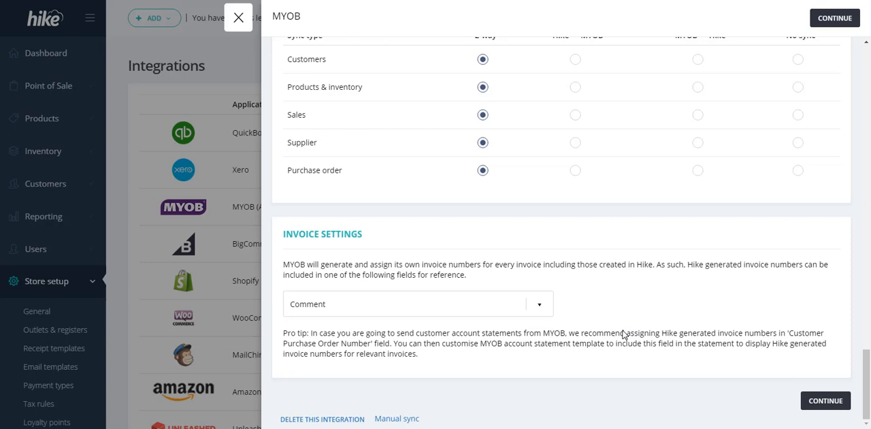
{"action": "triple_click", "coordinate": [329, 237]}
{"action": "left_click", "coordinate": [348, 269]}
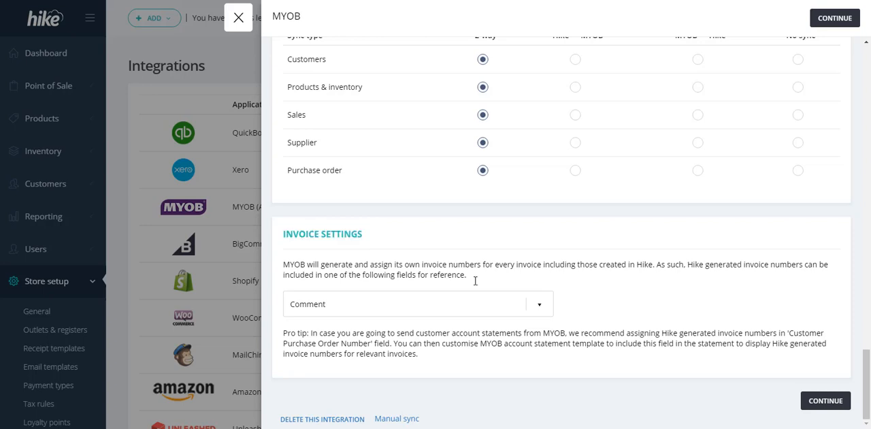
{"action": "left_click", "coordinate": [544, 307]}
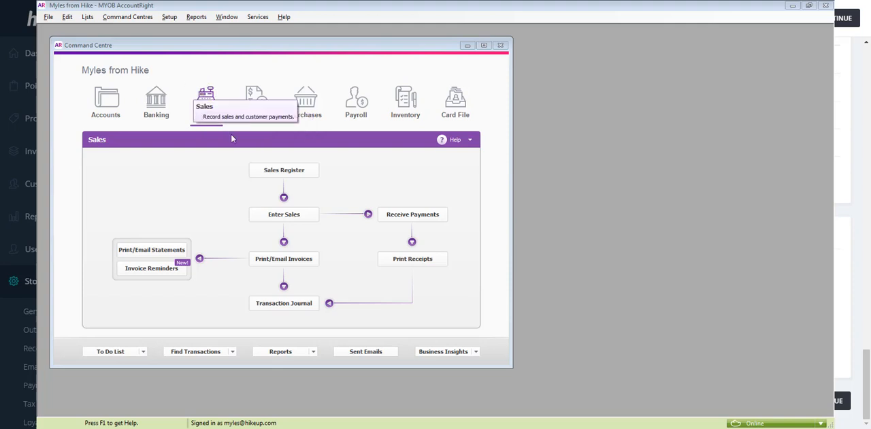
Switch to MYOB AccountRight and open invoice 00000002 from the Sales Register
{"action": "left_click", "coordinate": [285, 171]}
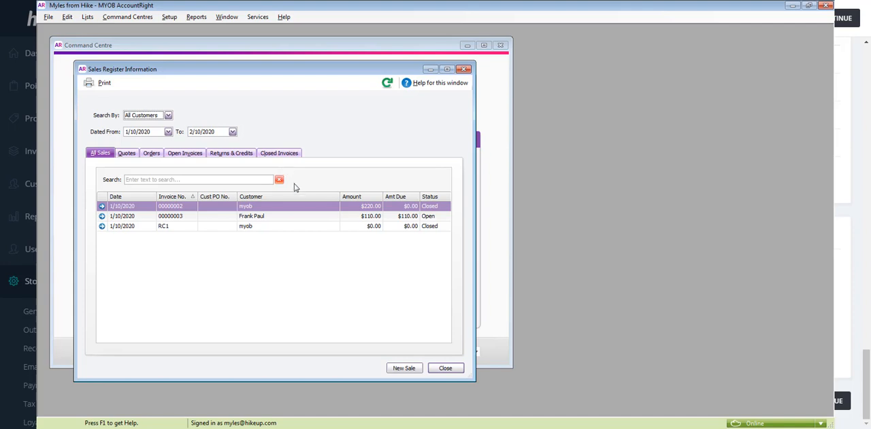
{"action": "left_click", "coordinate": [330, 208]}
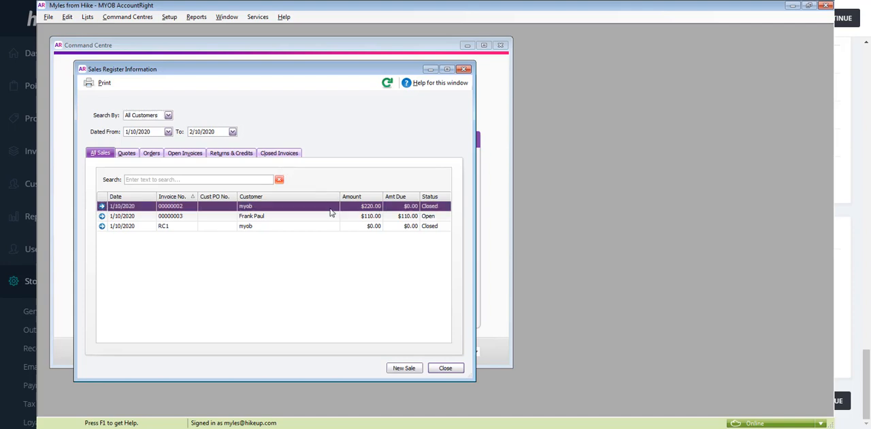
{"action": "double_click", "coordinate": [330, 208]}
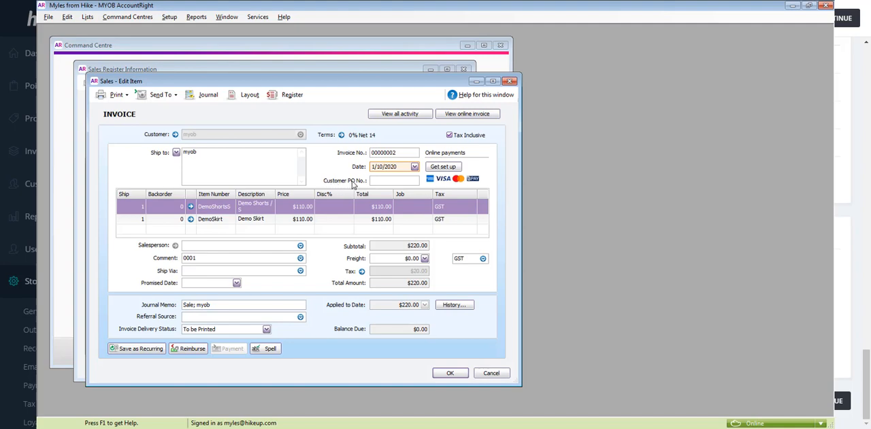
In the open invoice, enter "xxxxx" as the Customer PO No. and "xxxx" as the comment
{"action": "left_click", "coordinate": [376, 180]}
{"action": "type", "text": "xxxxx"}
{"action": "left_click", "coordinate": [183, 259]}
{"action": "type", "text": "xxxx"}
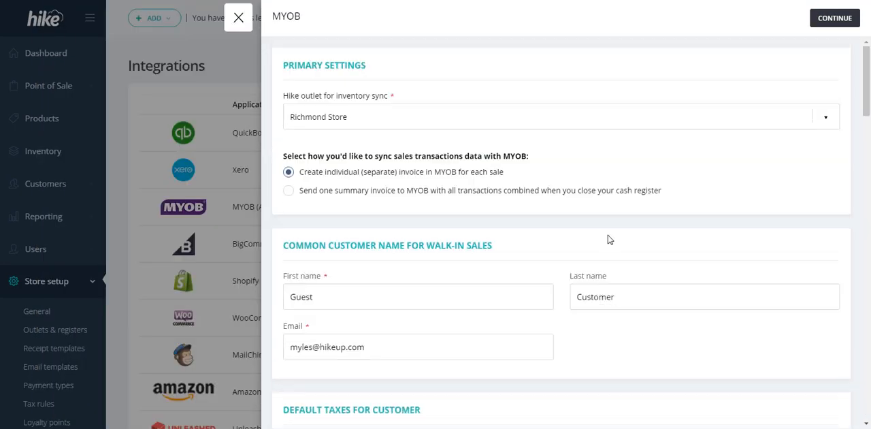
Switch back to Hike, continue from the MYOB settings to the first-time sync, and save and sync with its default directions and dates
{"action": "scroll", "coordinate": [609, 239], "scroll_direction": "down", "scroll_amount": 10}
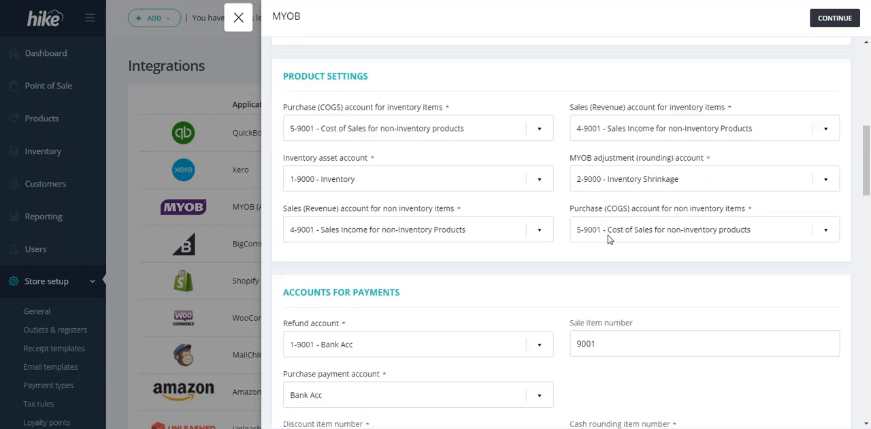
{"action": "scroll", "coordinate": [609, 239], "scroll_direction": "down", "scroll_amount": 15}
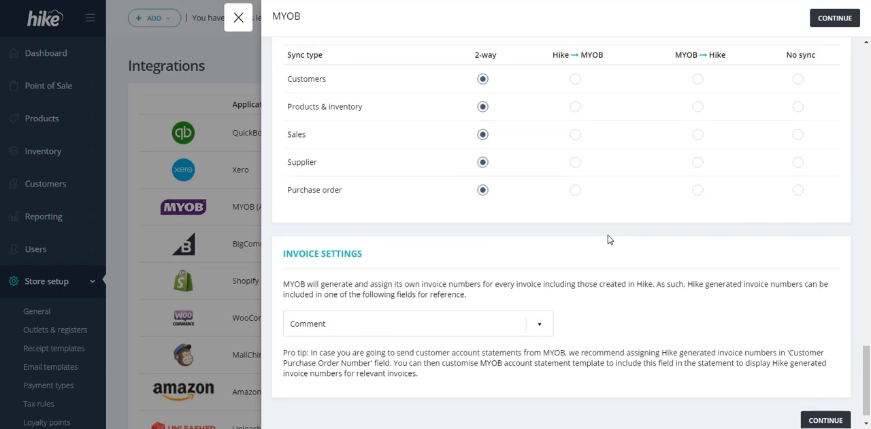
{"action": "left_click", "coordinate": [830, 19]}
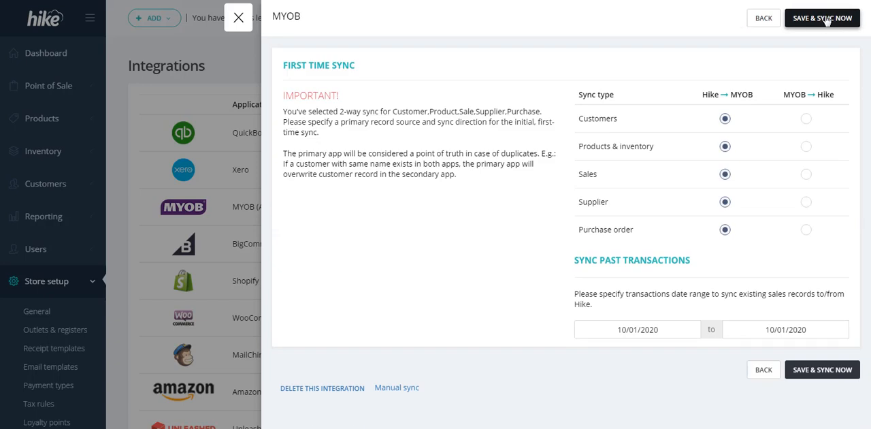
{"action": "left_click", "coordinate": [809, 25]}
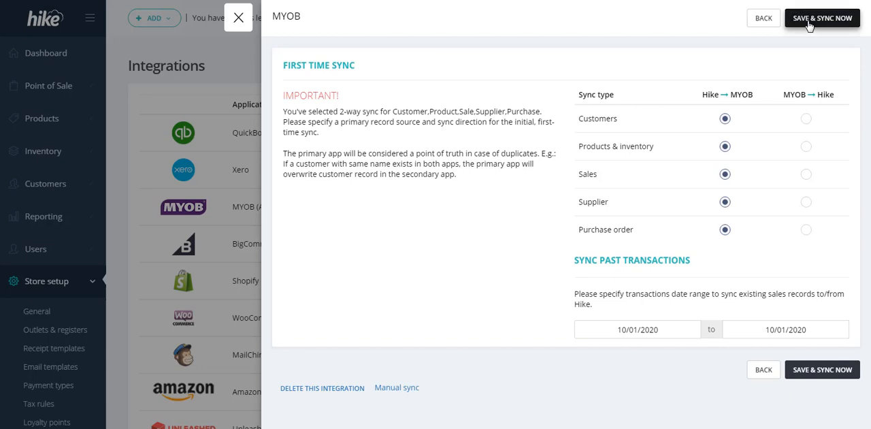